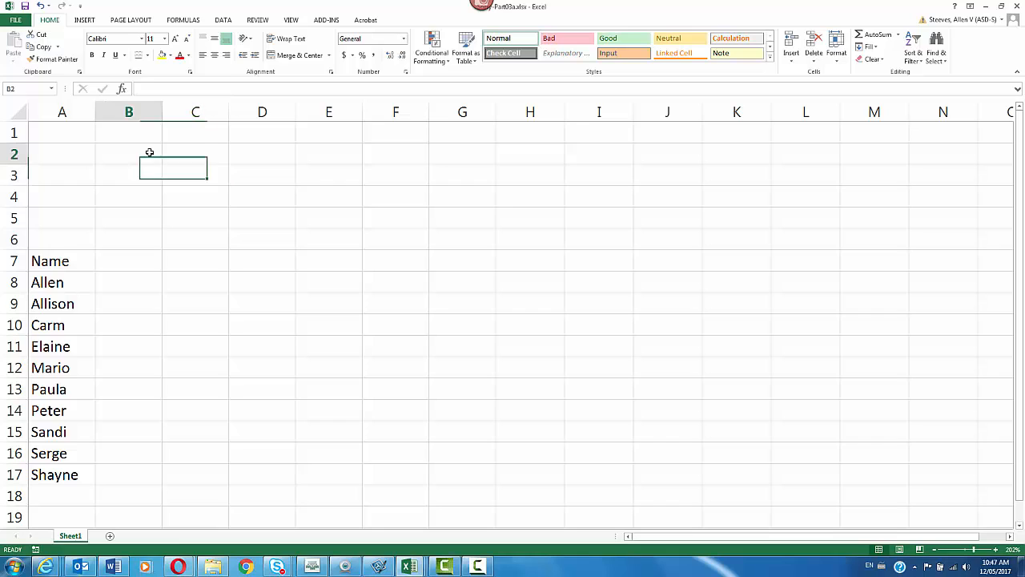
- Enter Jan in cell B2 and autofill the abbreviated months across row 2 through Dec in M2
{"action": "type", "text": "Jan"}
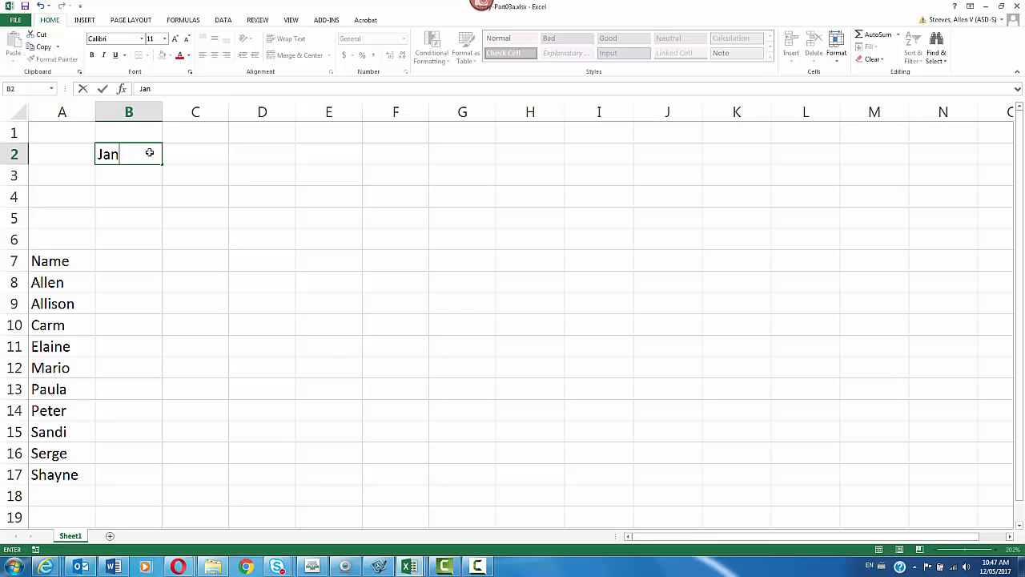
{"action": "key", "text": "Return"}
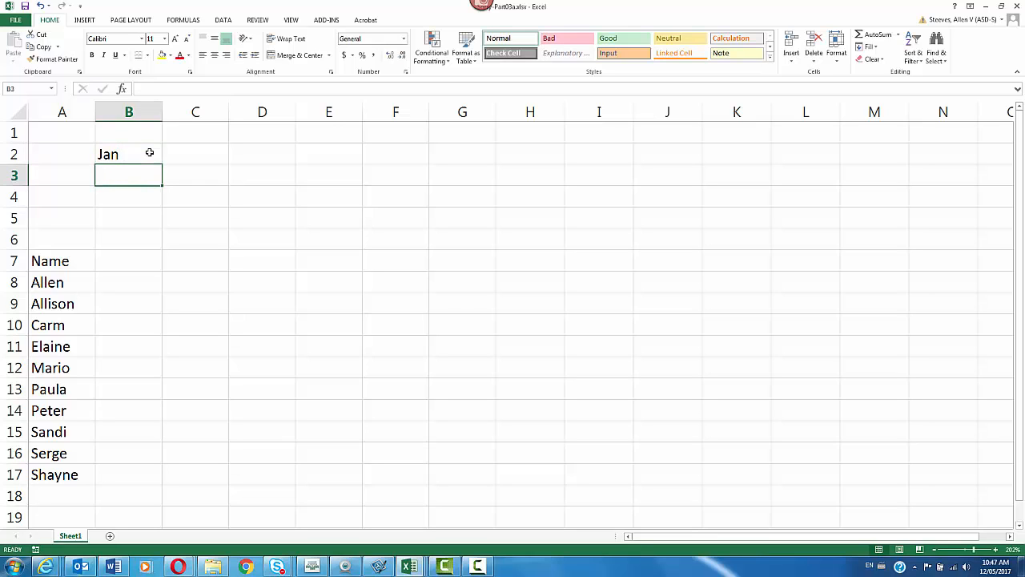
{"action": "left_click", "coordinate": [150, 152]}
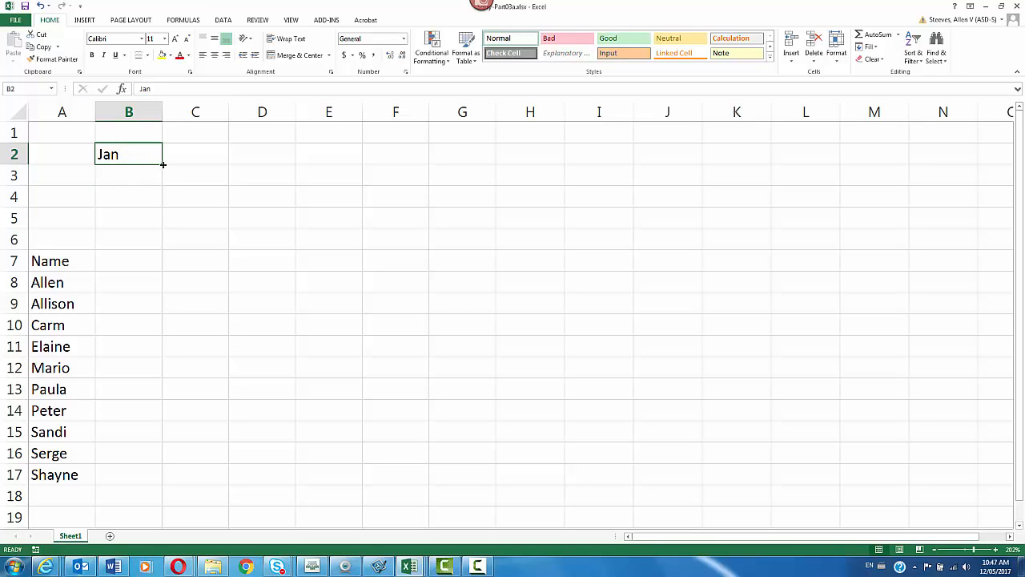
{"action": "left_click_drag", "start_coordinate": [163, 164], "coordinate": [225, 165]}
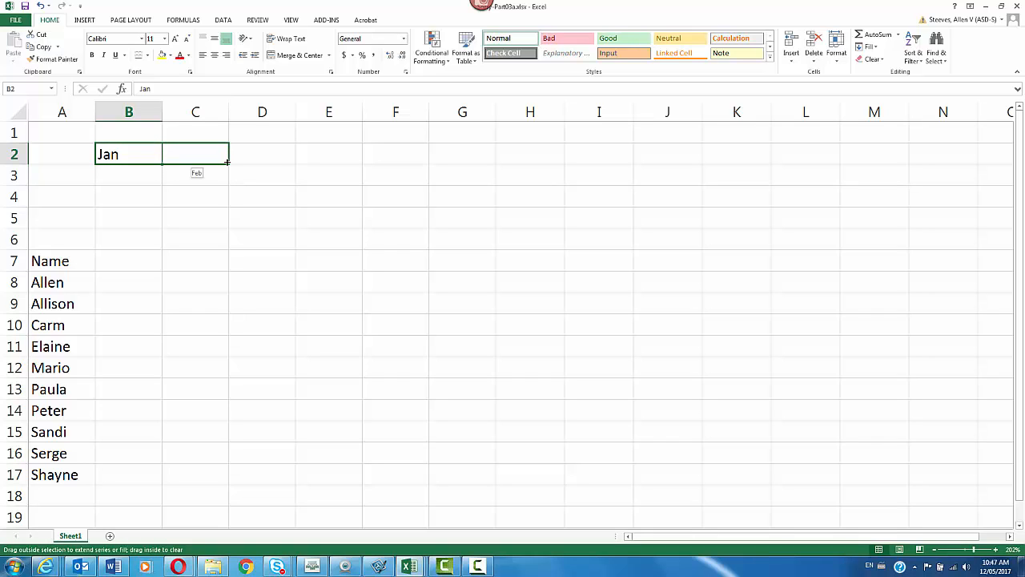
{"action": "left_click_drag", "start_coordinate": [261, 160], "coordinate": [886, 155]}
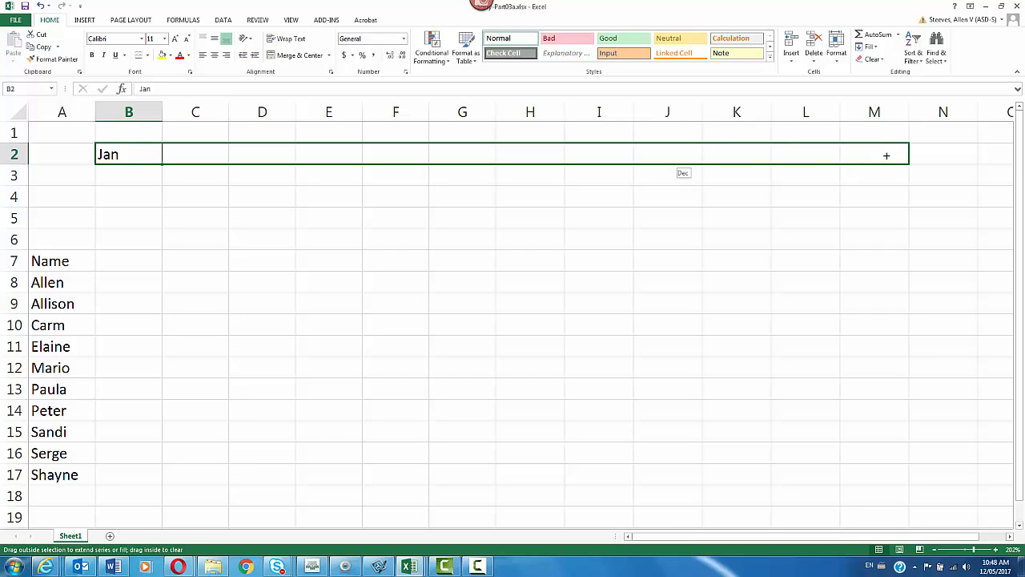
{"action": "left_click_drag", "start_coordinate": [923, 168], "coordinate": [618, 153]}
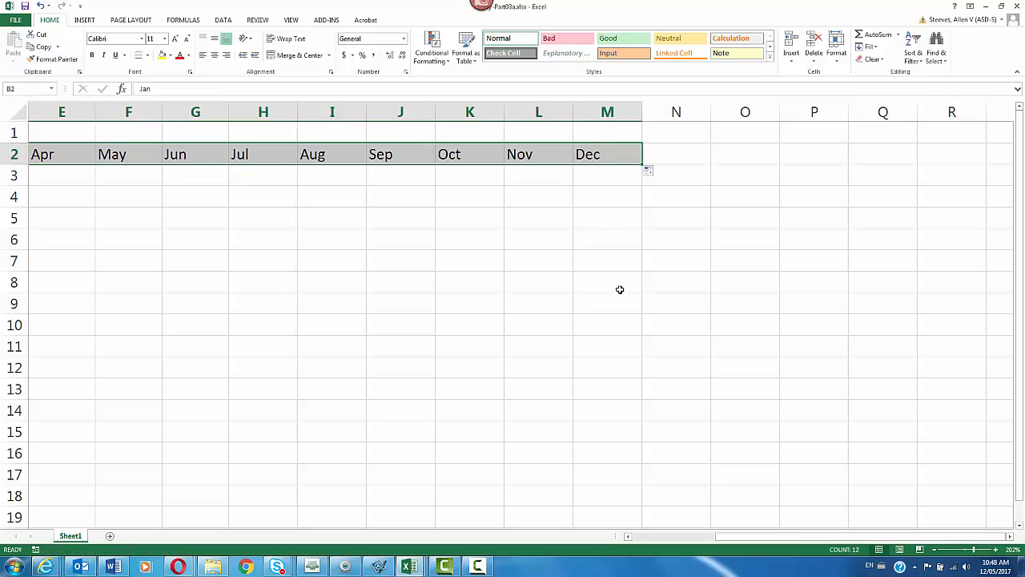
{"action": "left_click", "coordinate": [626, 385]}
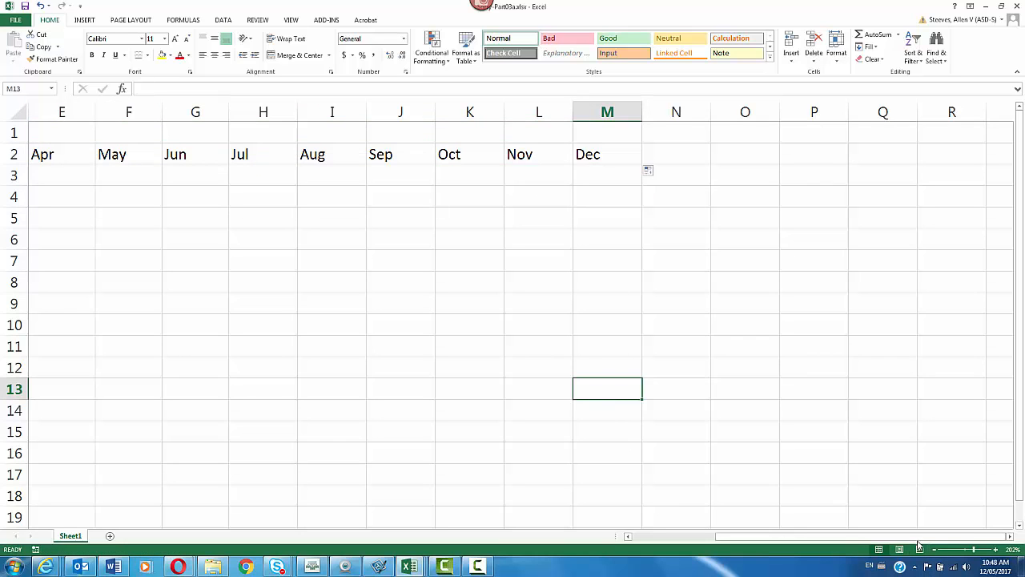
- Enter January in cell B3 and autofill the full month names across row 3 through December in M3
{"action": "left_click_drag", "start_coordinate": [922, 536], "coordinate": [837, 535]}
{"action": "left_click", "coordinate": [152, 179]}
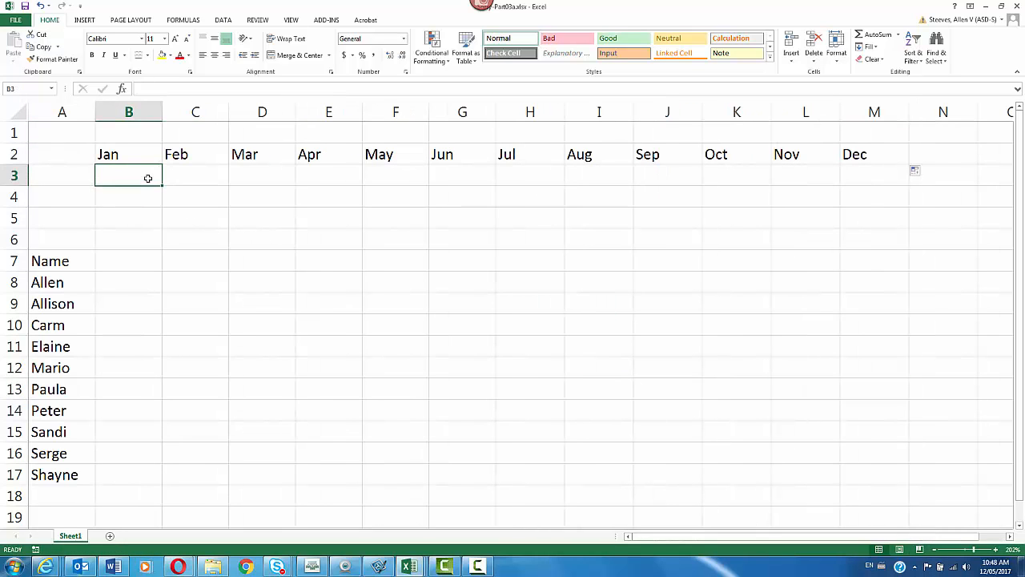
{"action": "type", "text": "Ja"}
{"action": "type", "text": "nuary"}
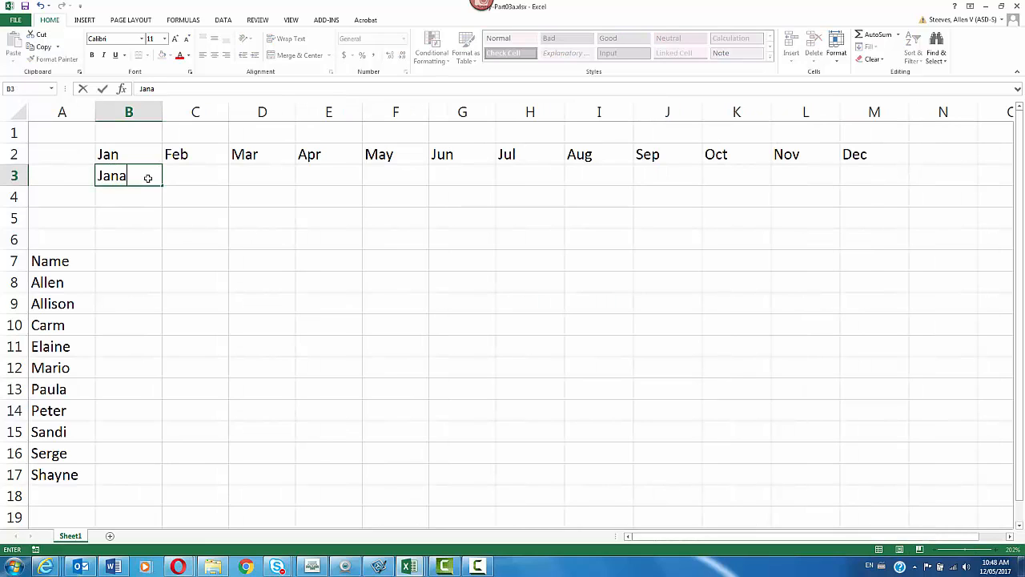
{"action": "key", "text": "Return"}
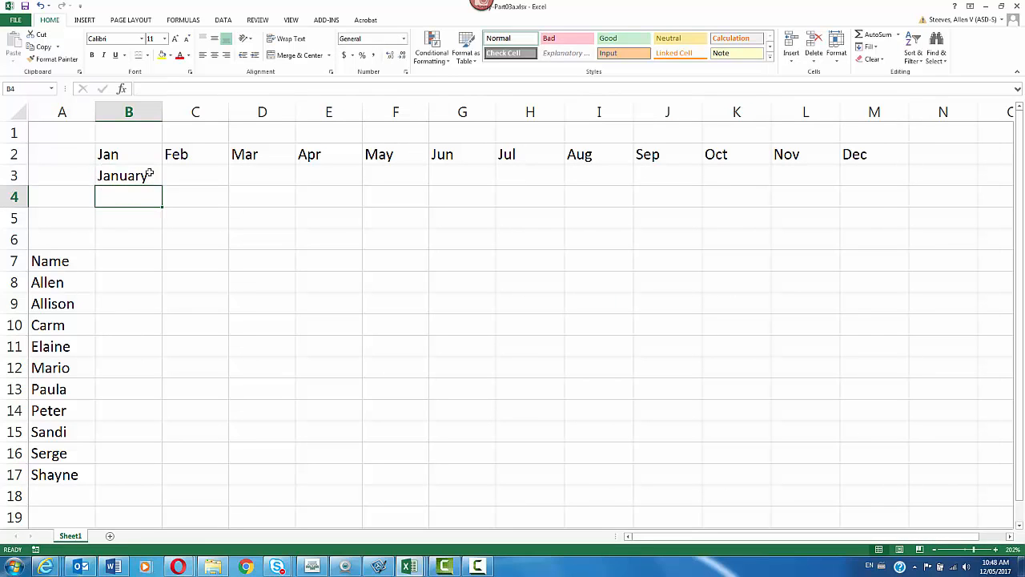
{"action": "left_click", "coordinate": [149, 174]}
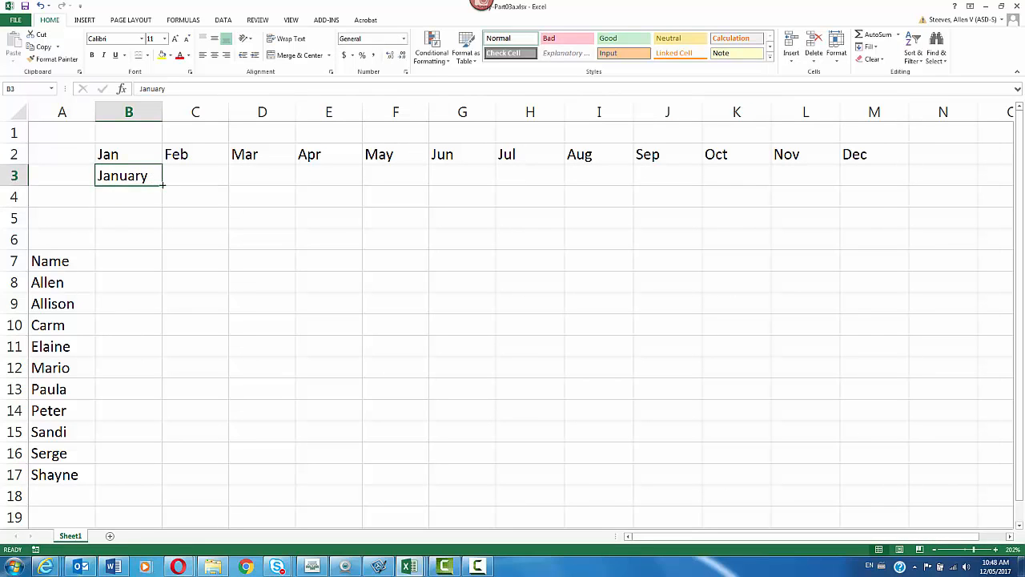
{"action": "left_click_drag", "start_coordinate": [162, 184], "coordinate": [891, 192]}
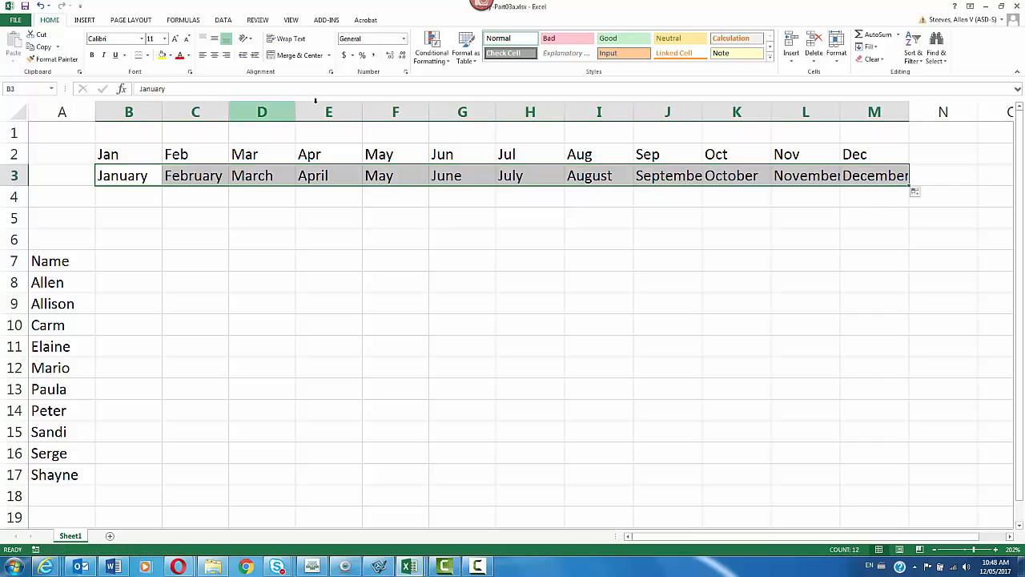
- Autofit the widths of columns B through M to their month names
{"action": "double_click", "coordinate": [565, 107]}
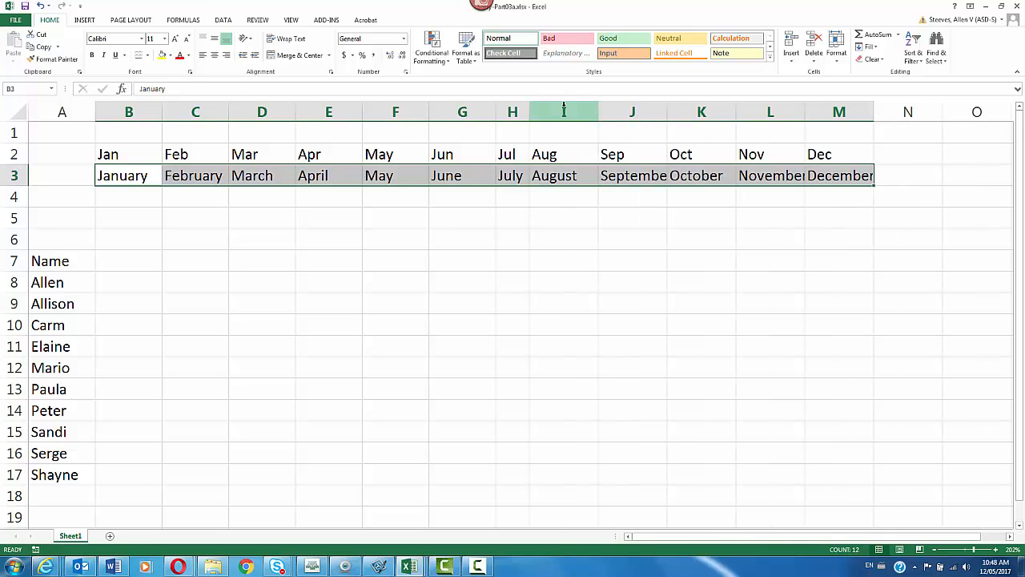
{"action": "left_click", "coordinate": [131, 110]}
{"action": "left_click_drag", "start_coordinate": [132, 110], "coordinate": [837, 111]}
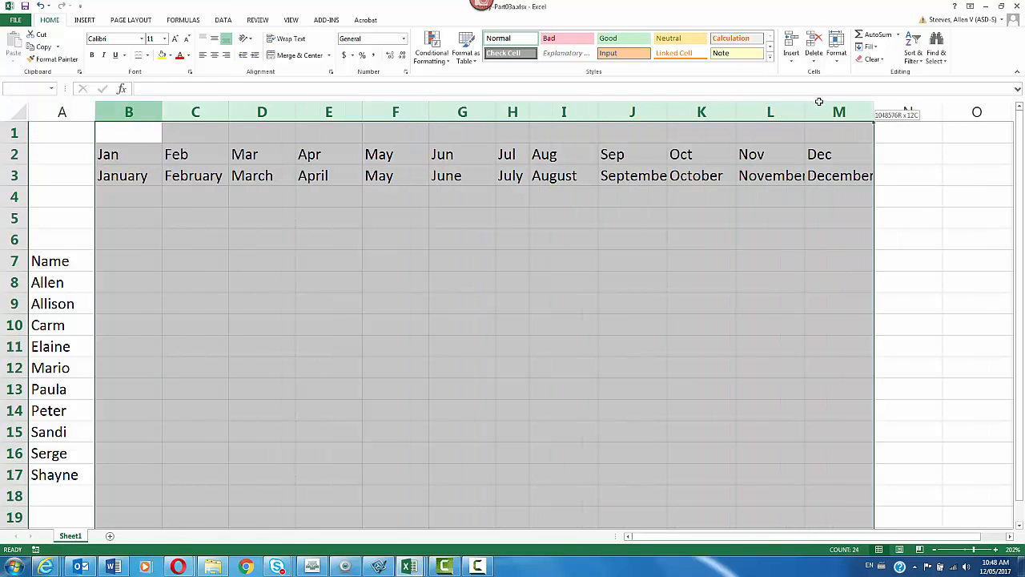
{"action": "double_click", "coordinate": [736, 111]}
{"action": "left_click", "coordinate": [712, 237]}
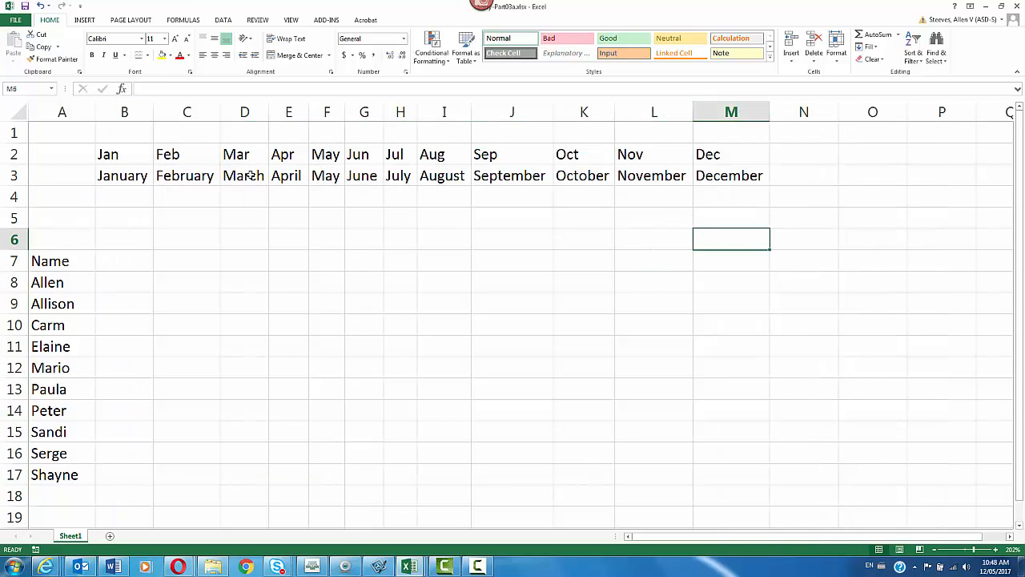
- Make columns B through M all as wide as the autofitted September column
{"action": "left_click_drag", "start_coordinate": [731, 112], "coordinate": [128, 104]}
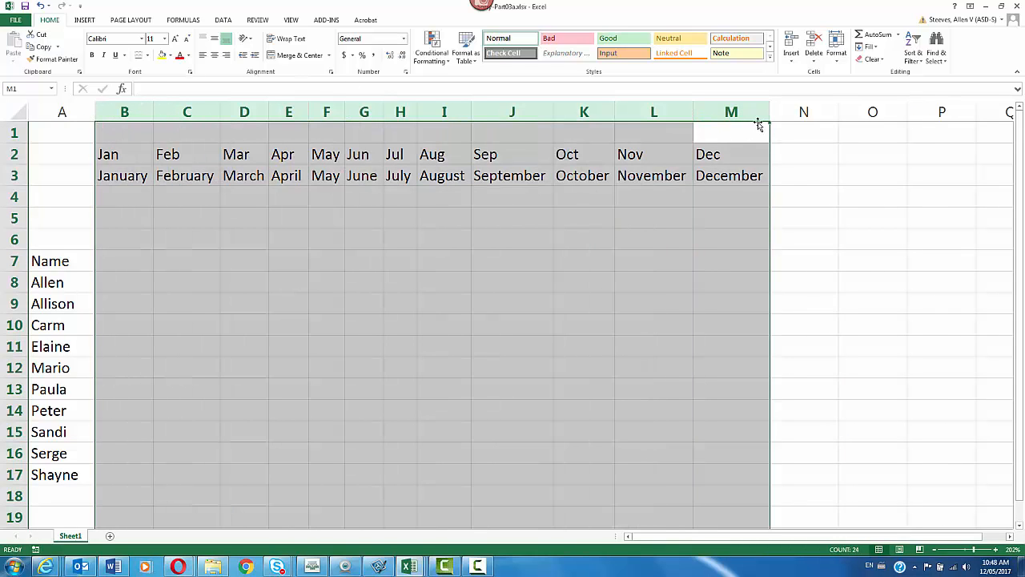
{"action": "left_click", "coordinate": [553, 112]}
{"action": "left_click_drag", "start_coordinate": [554, 112], "coordinate": [553, 111]}
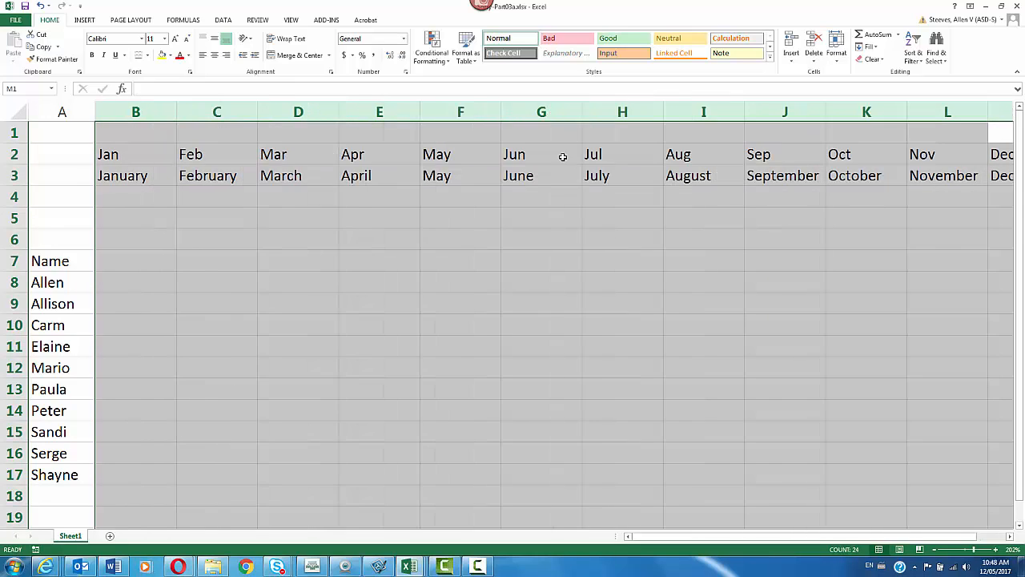
{"action": "left_click", "coordinate": [564, 158]}
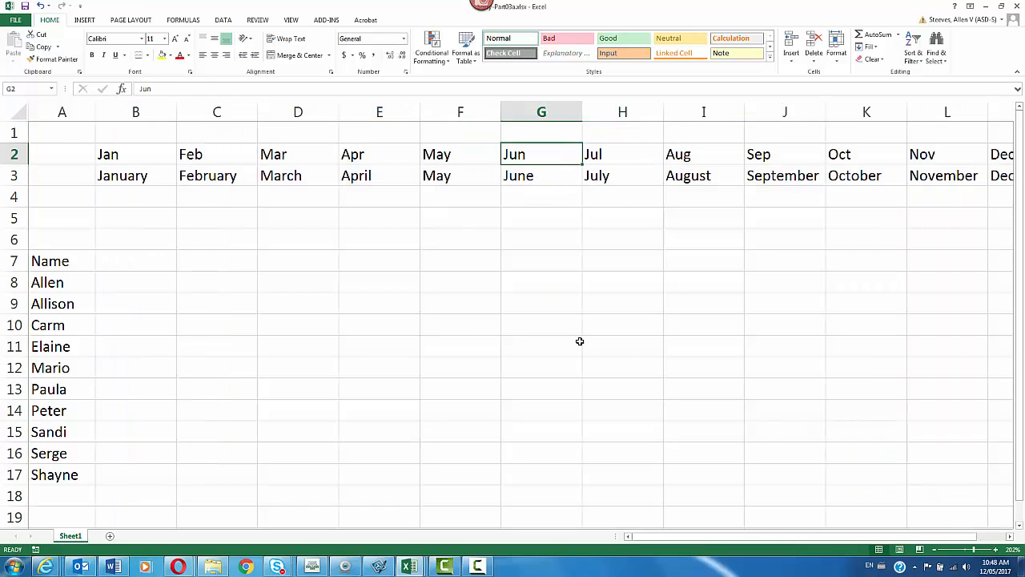
- Enter Mon in cell B4 and autofill the days of the week across row 4 through L4
{"action": "left_click", "coordinate": [172, 211]}
{"action": "left_click", "coordinate": [158, 201]}
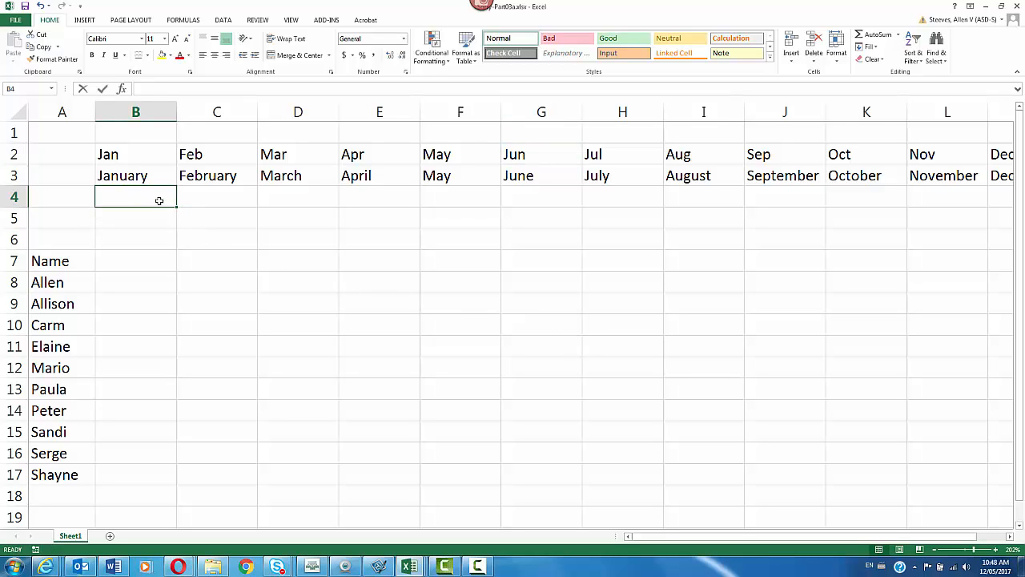
{"action": "type", "text": "Mon"}
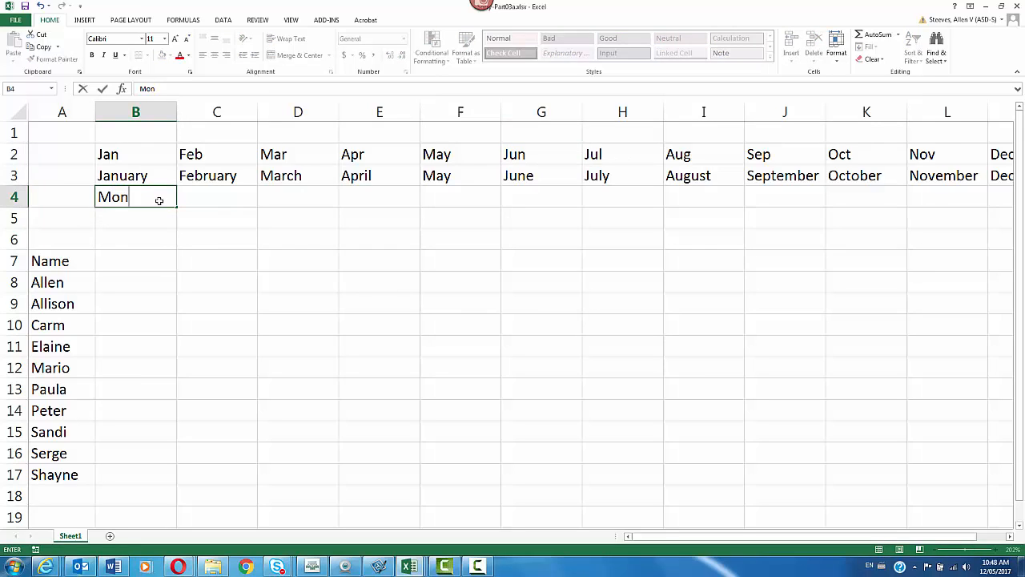
{"action": "key", "text": "Return"}
{"action": "left_click", "coordinate": [159, 198]}
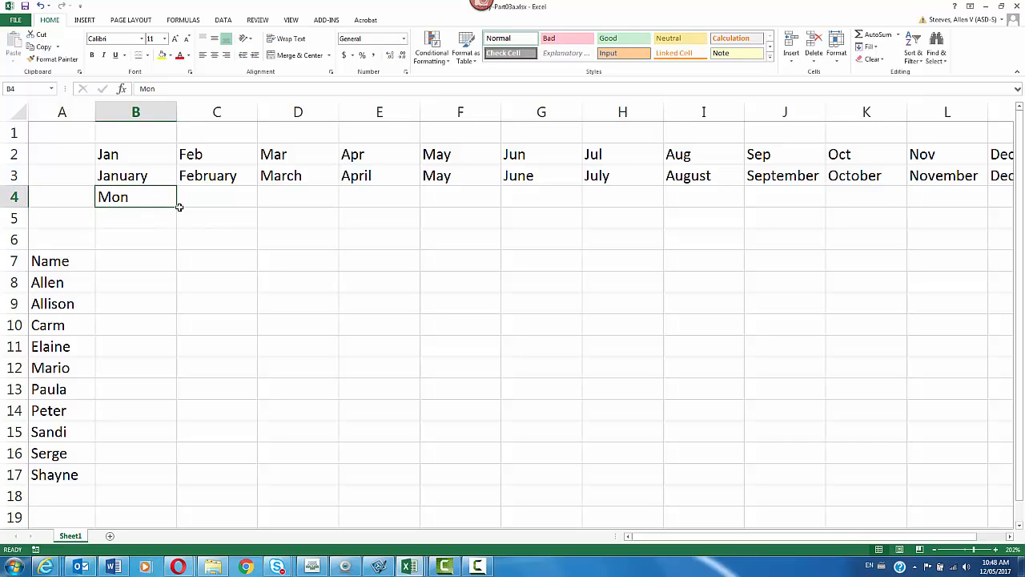
{"action": "left_click_drag", "start_coordinate": [178, 207], "coordinate": [959, 206]}
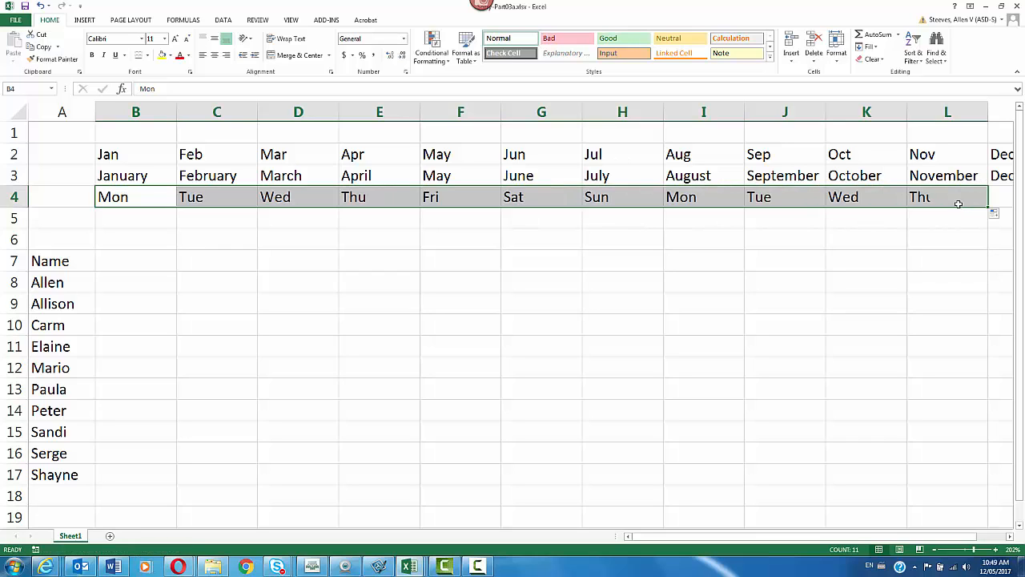
- Enter Mon in cell B5, autofill the weekdays through Fri in F5, and enter Mon again in G5
{"action": "left_click", "coordinate": [111, 217]}
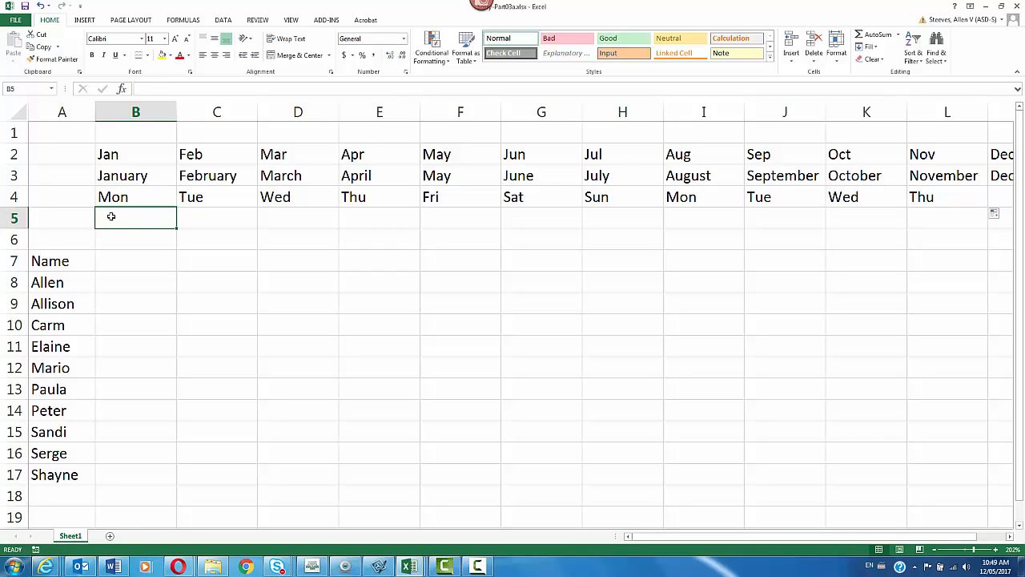
{"action": "type", "text": "Mon"}
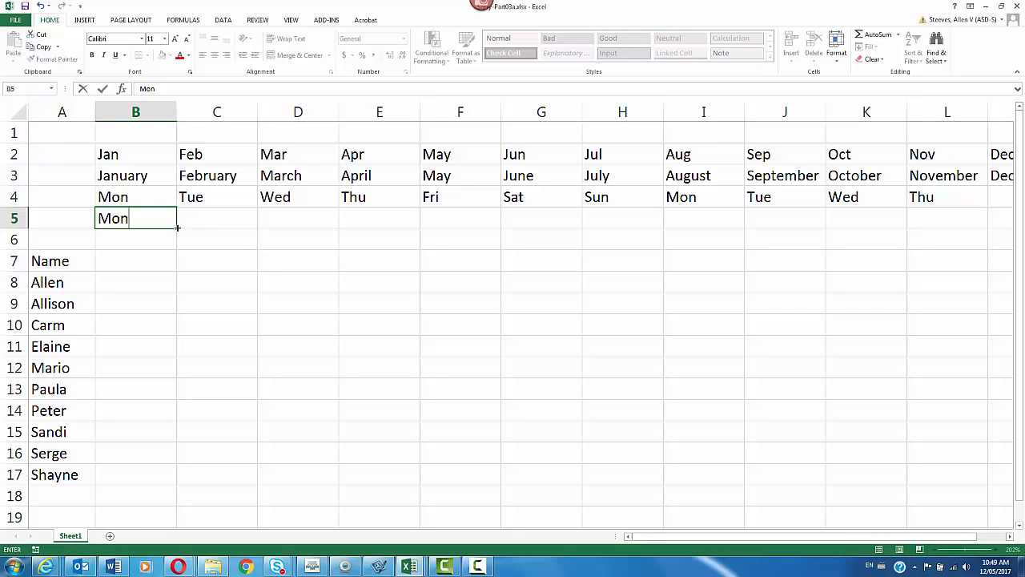
{"action": "left_click_drag", "start_coordinate": [177, 228], "coordinate": [474, 223]}
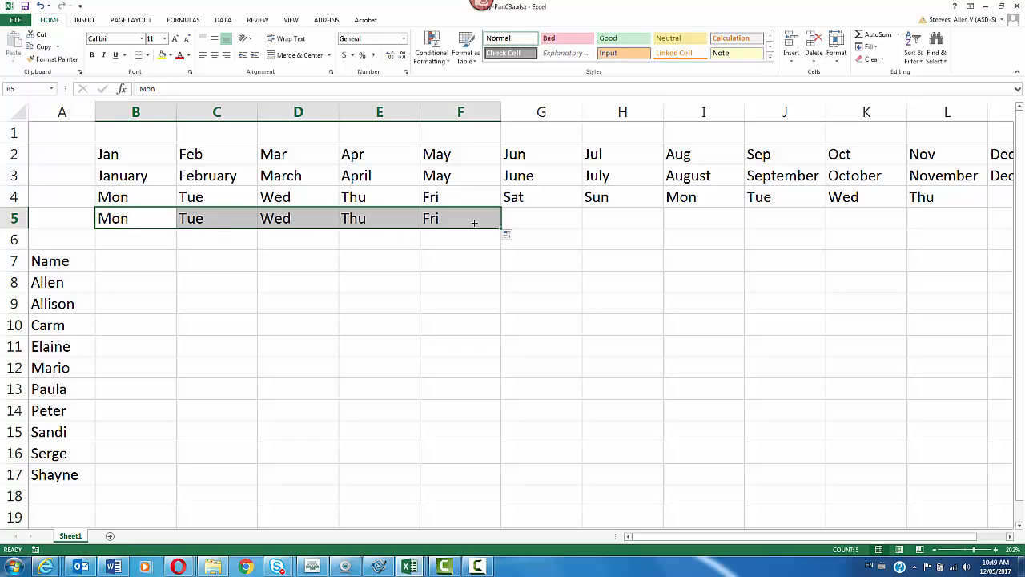
{"action": "left_click", "coordinate": [520, 222]}
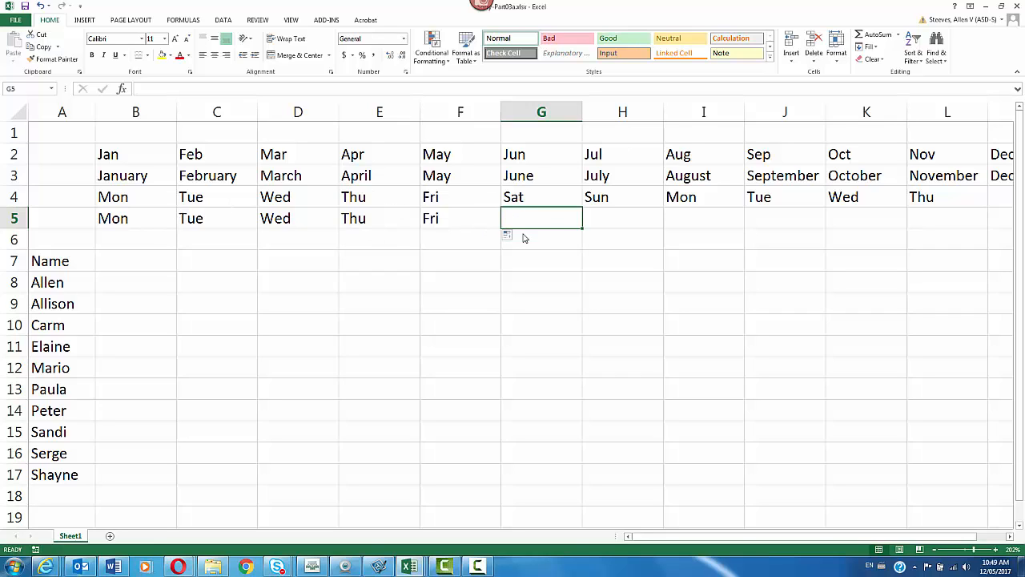
{"action": "type", "text": "Mon"}
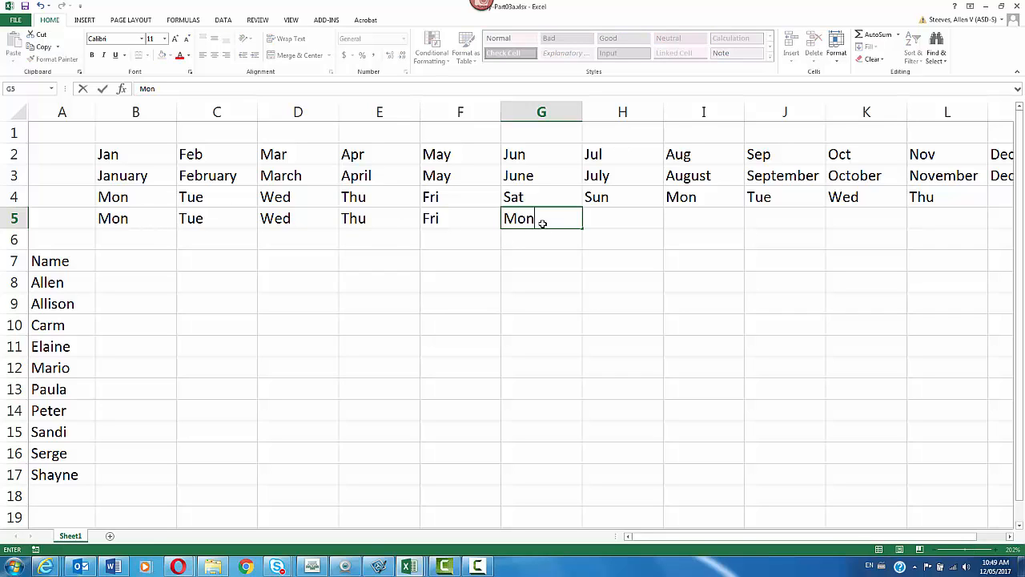
{"action": "key", "text": "Return"}
- Try to extend the series from the selected range B5:G5 through K5, and undo that fill
{"action": "left_click_drag", "start_coordinate": [142, 218], "coordinate": [912, 220]}
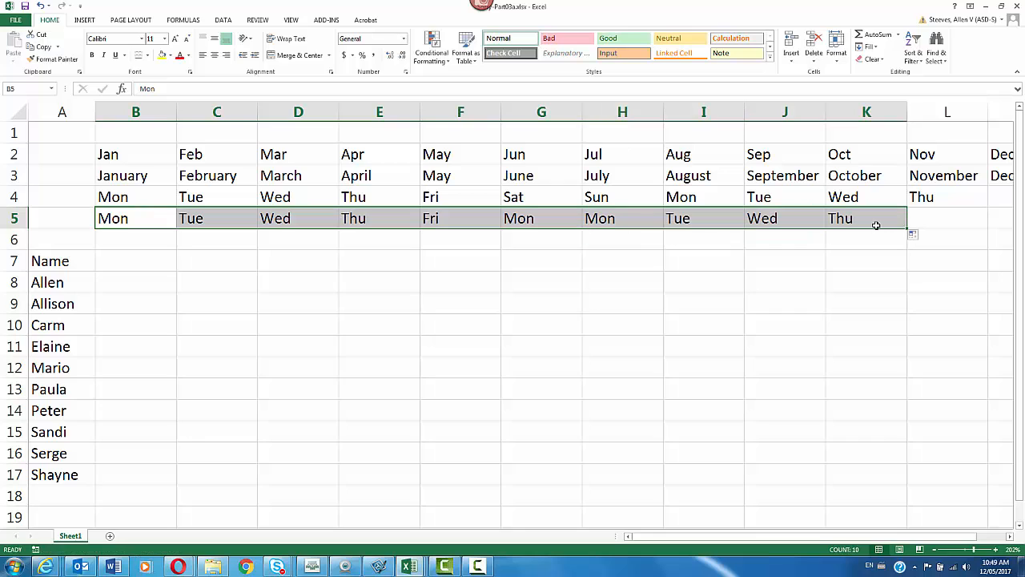
{"action": "key", "text": "ctrl+z"}
{"action": "left_click", "coordinate": [686, 262]}
- Autofill the second work week from Mon in G5 through Fri in K5
{"action": "left_click", "coordinate": [571, 221]}
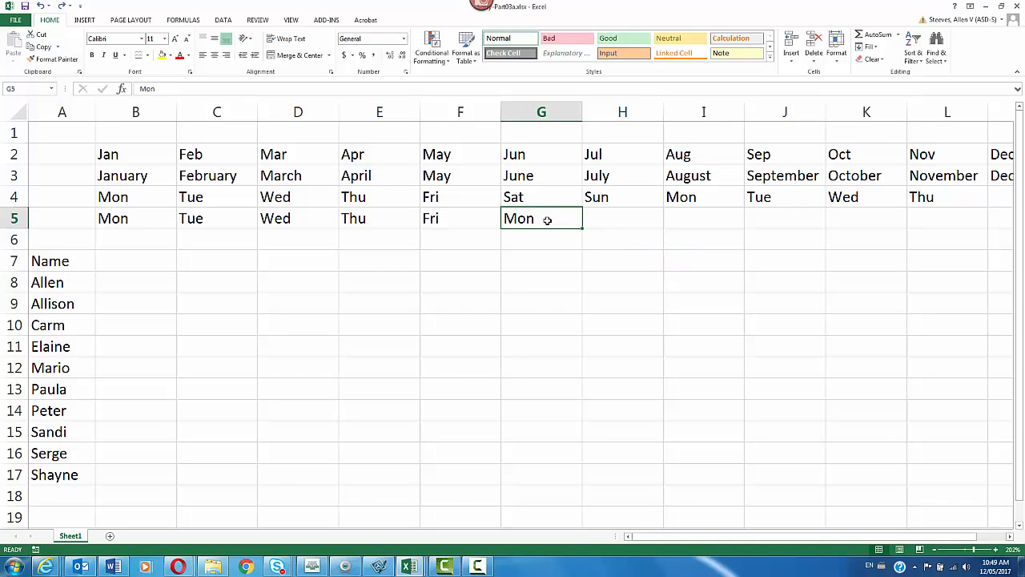
{"action": "left_click_drag", "start_coordinate": [583, 230], "coordinate": [868, 249]}
{"action": "left_click", "coordinate": [868, 249]}
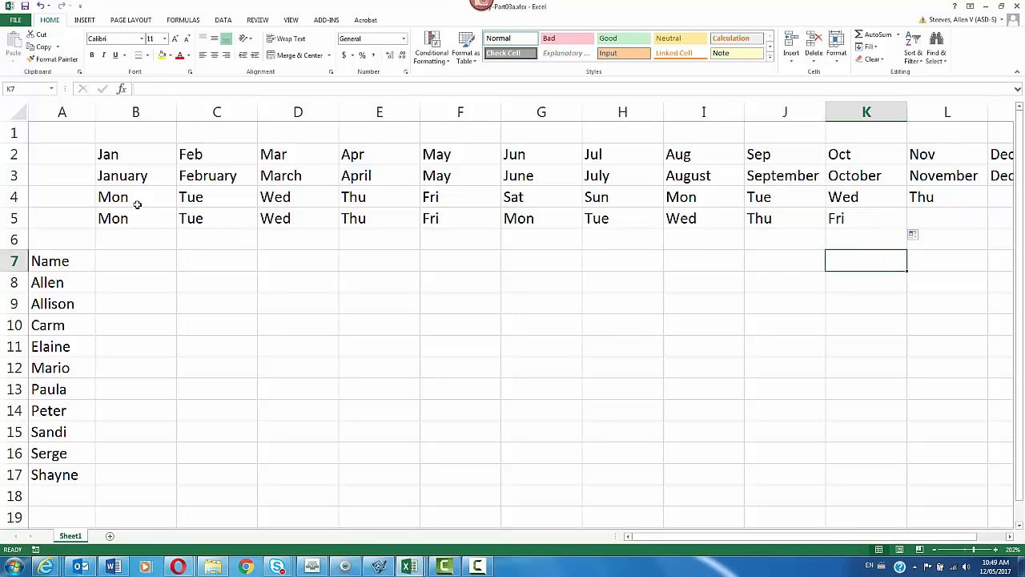
- Select the two work weeks in B5:K5 and autofill the Mon to Fri pattern along row 5 through BI5
{"action": "left_click_drag", "start_coordinate": [135, 212], "coordinate": [865, 221]}
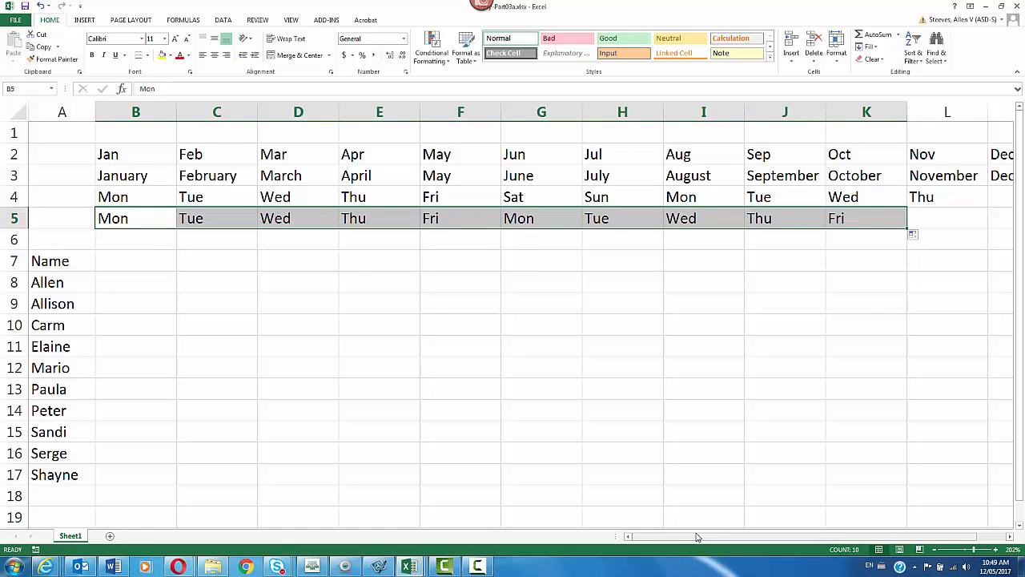
{"action": "left_click_drag", "start_coordinate": [698, 536], "coordinate": [760, 536]}
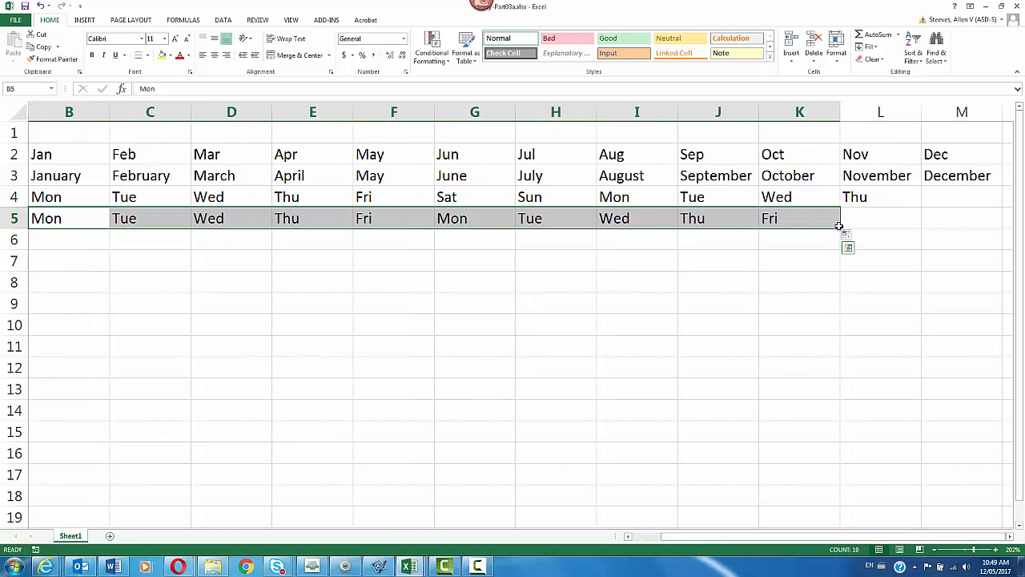
{"action": "left_click_drag", "start_coordinate": [841, 229], "coordinate": [916, 243]}
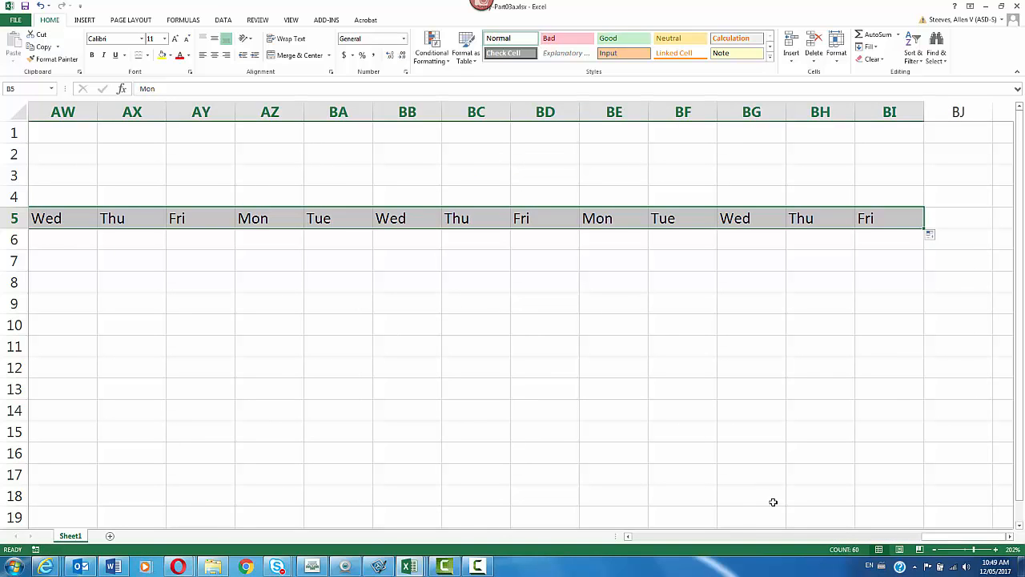
{"action": "left_click", "coordinate": [818, 537]}
{"action": "left_click_drag", "start_coordinate": [907, 537], "coordinate": [621, 541]}
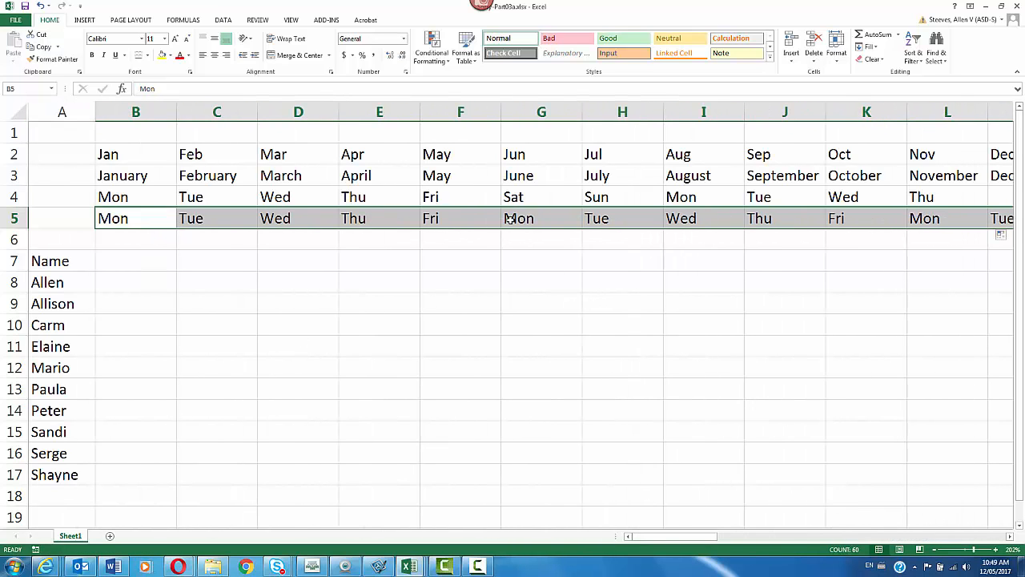
{"action": "left_click", "coordinate": [553, 254]}
{"action": "left_click", "coordinate": [538, 217]}
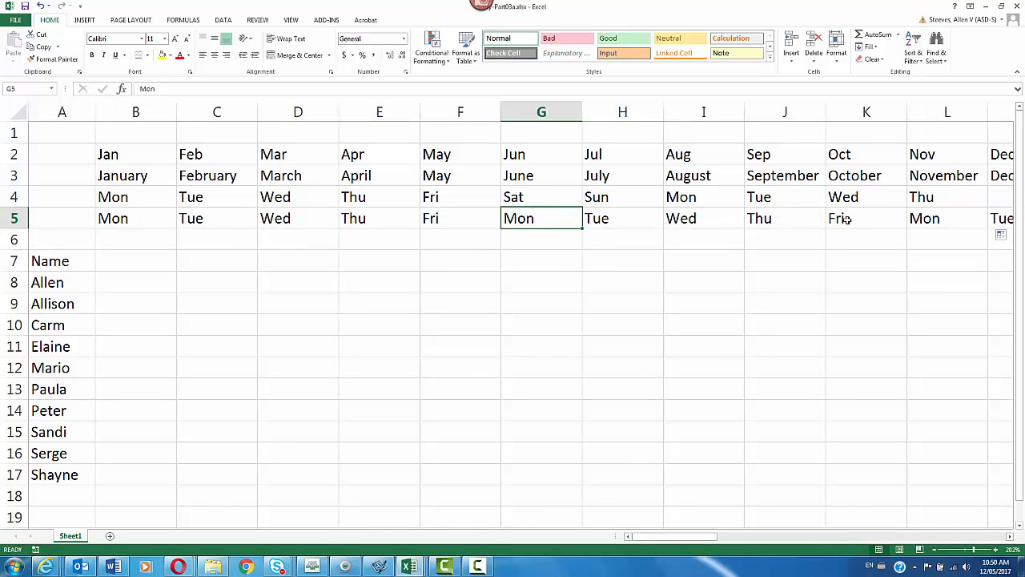
- Try to autofill from a single 2017 in cell B6 through F6, and clear the filled cells
{"action": "left_click", "coordinate": [148, 241]}
{"action": "type", "text": "201"}
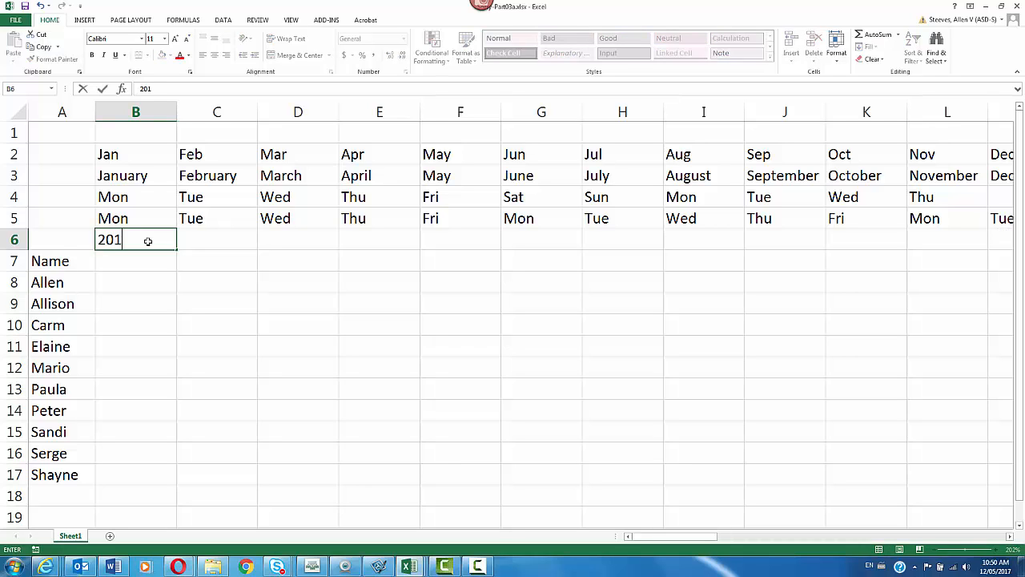
{"action": "type", "text": "7"}
{"action": "key", "text": "Return"}
{"action": "left_click", "coordinate": [149, 240]}
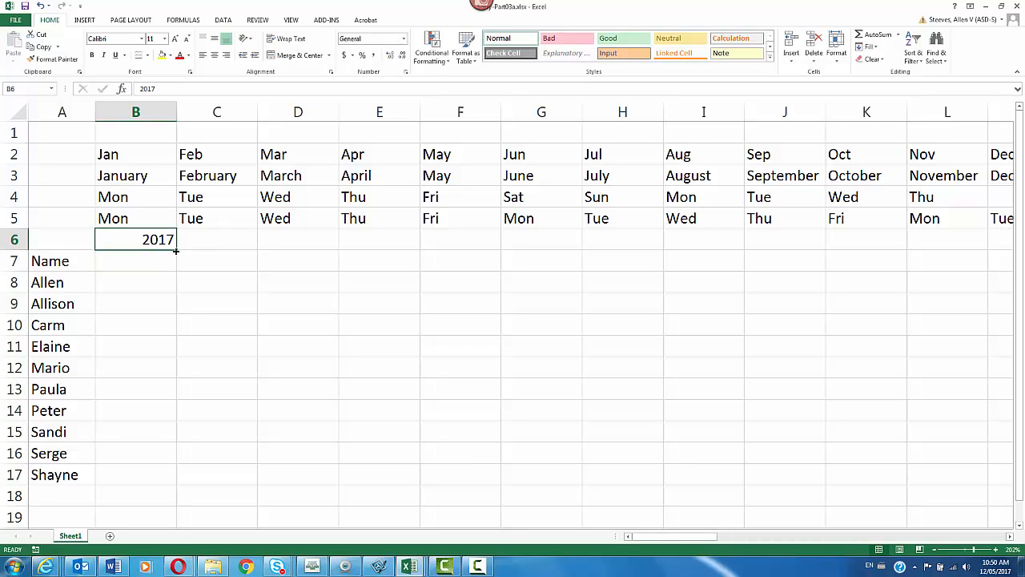
{"action": "left_click_drag", "start_coordinate": [176, 251], "coordinate": [492, 249]}
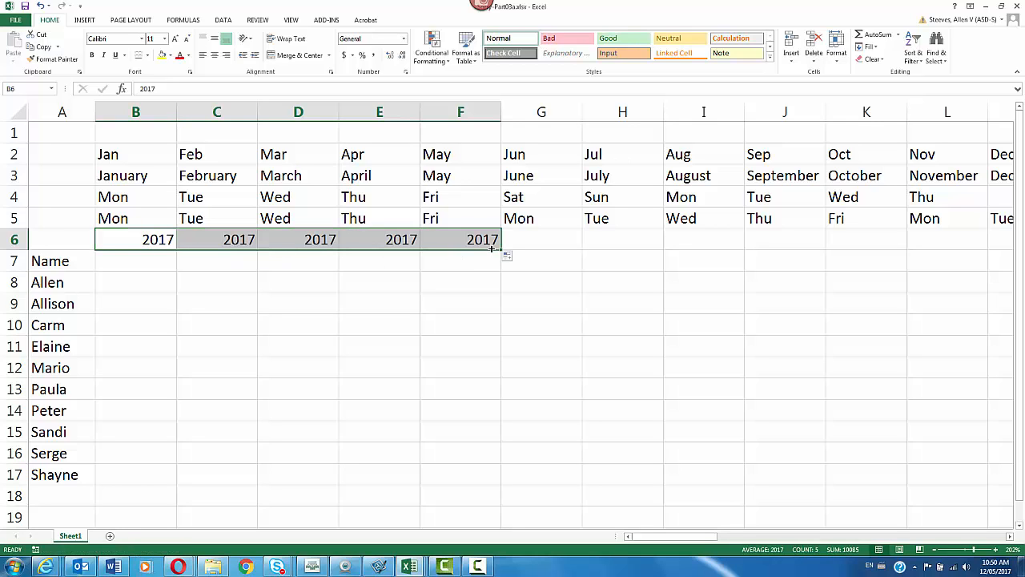
{"action": "left_click_drag", "start_coordinate": [149, 237], "coordinate": [470, 238]}
{"action": "key", "text": "Delete"}
- Enter 2017 in cell B6 and 2018 in cell C6 as the starting pair of years
{"action": "left_click", "coordinate": [149, 233]}
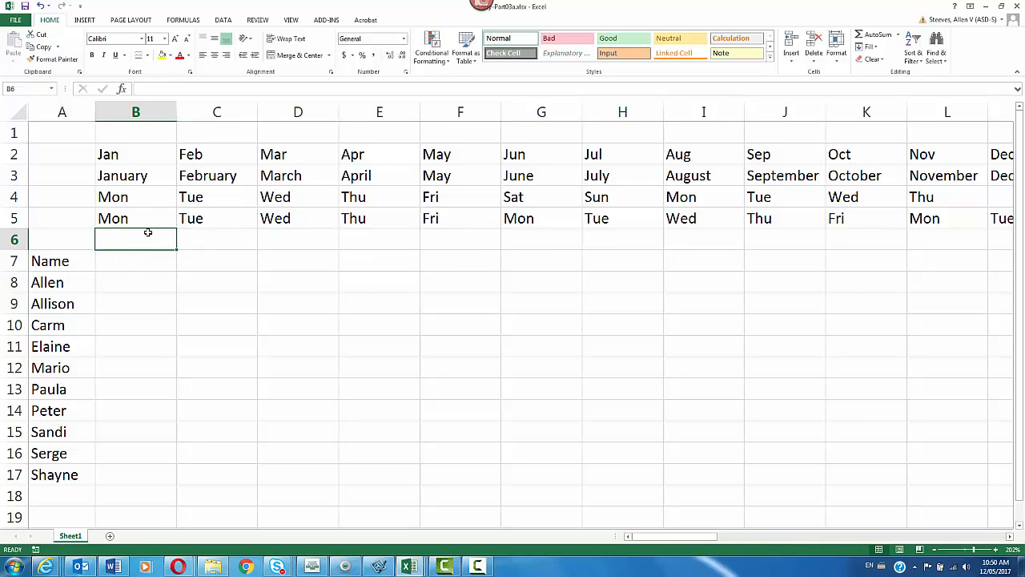
{"action": "type", "text": "2017"}
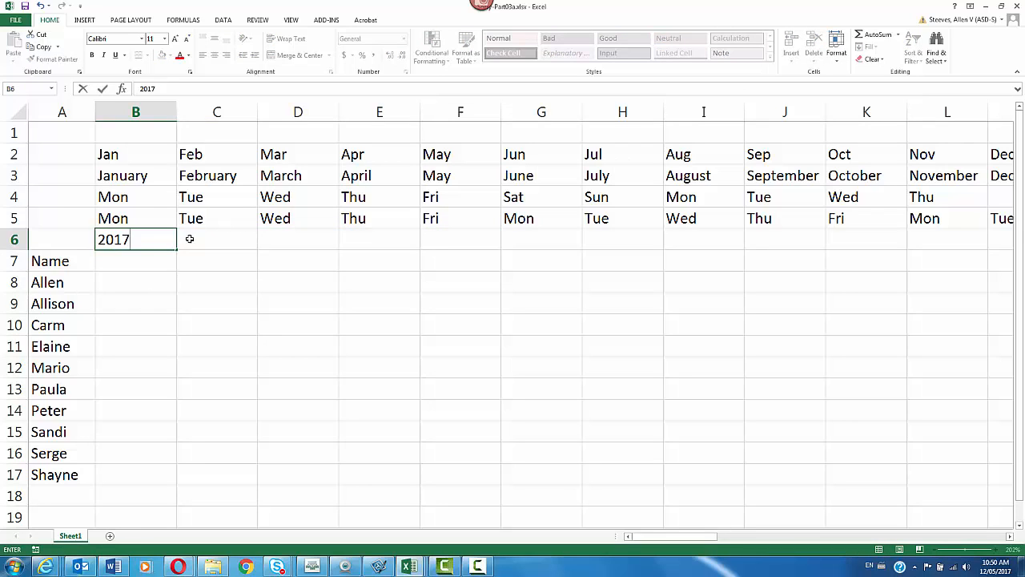
{"action": "left_click", "coordinate": [184, 238]}
{"action": "type", "text": "201"}
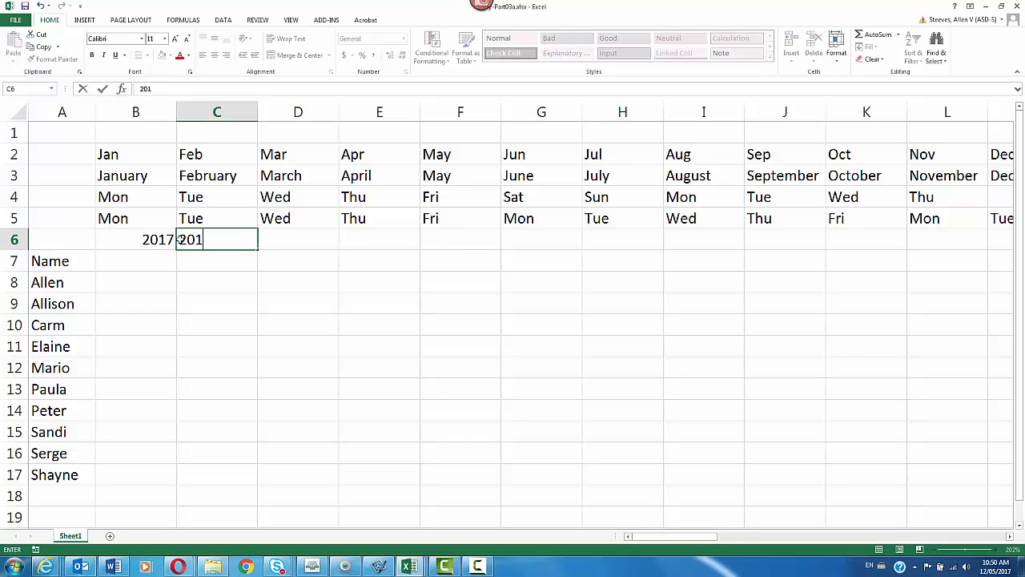
{"action": "type", "text": "8"}
{"action": "key", "text": "Return"}
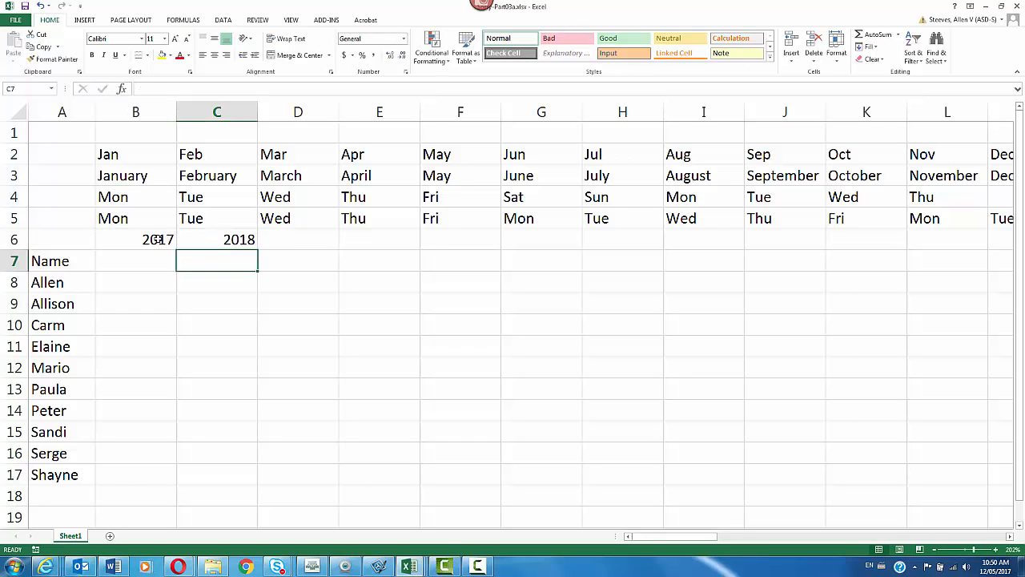
- Select B6:C6 and autofill the yearly series along row 6 through 2026 in K6
{"action": "left_click", "coordinate": [158, 238]}
{"action": "left_click_drag", "start_coordinate": [158, 239], "coordinate": [200, 239]}
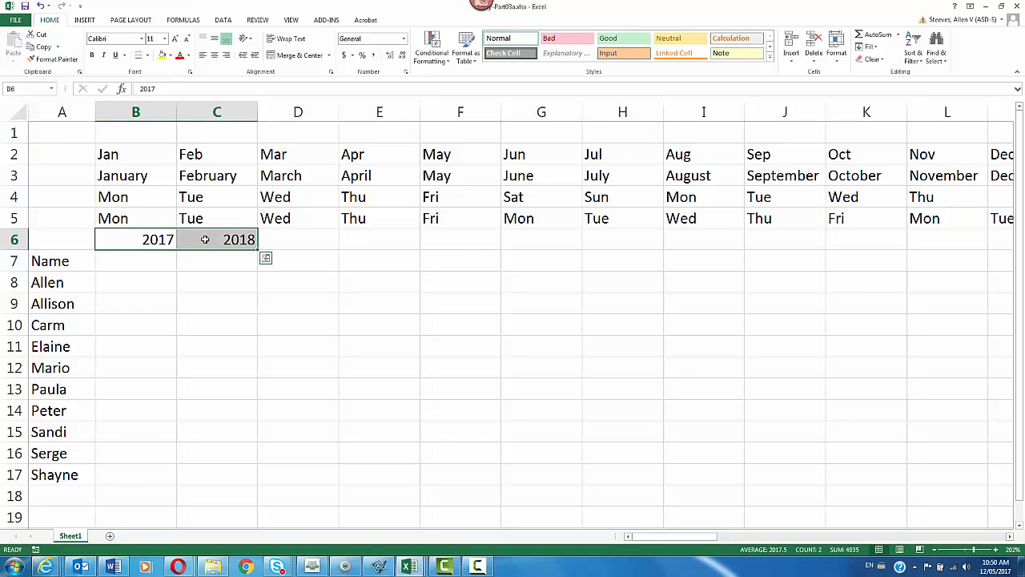
{"action": "left_click_drag", "start_coordinate": [259, 249], "coordinate": [875, 245]}
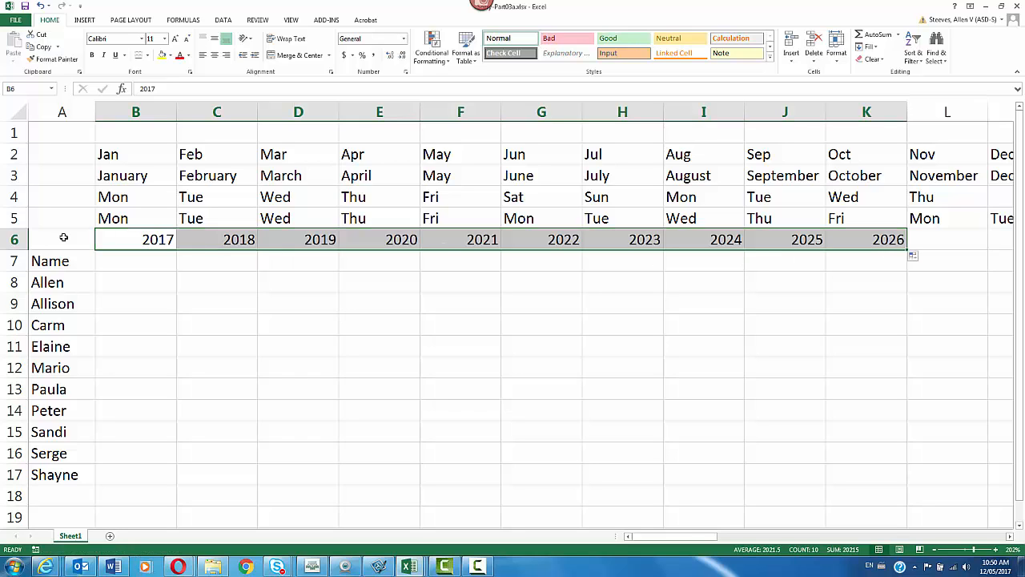
- Insert a blank row between the year series in row 6 and the Name heading
{"action": "left_click", "coordinate": [14, 260]}
{"action": "right_click", "coordinate": [14, 260]}
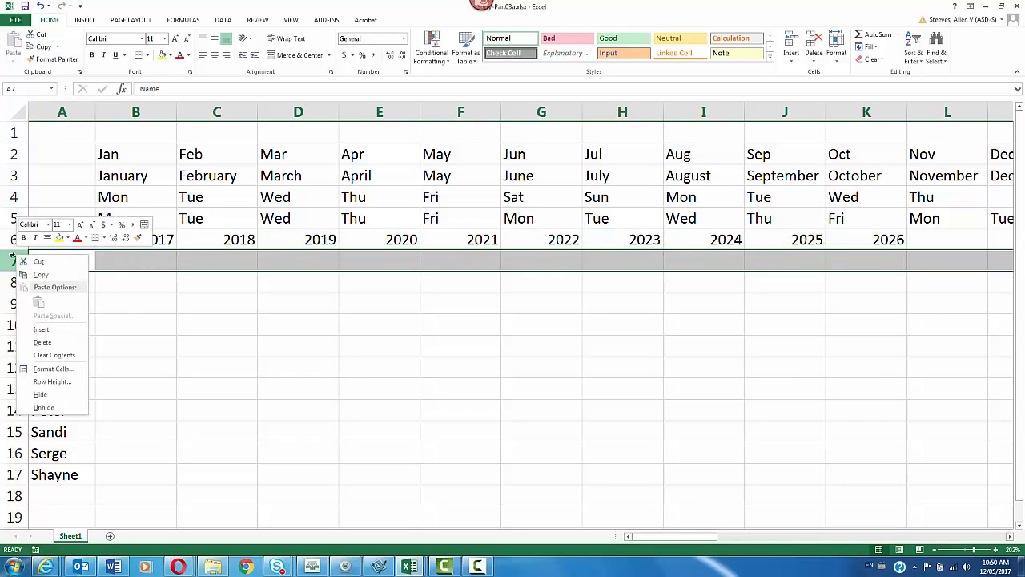
{"action": "left_click", "coordinate": [45, 329]}
{"action": "left_click", "coordinate": [121, 265]}
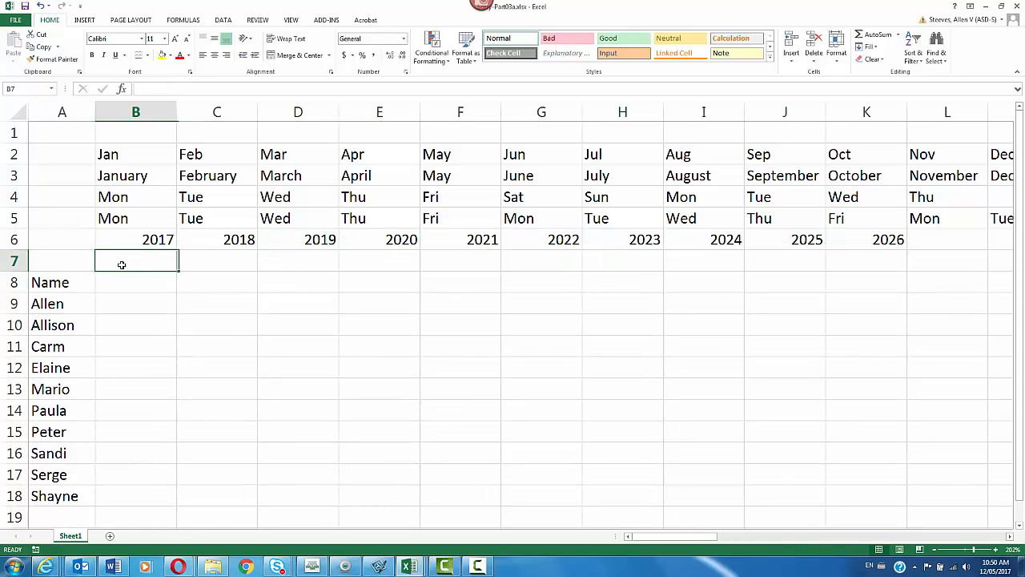
{"action": "left_click_drag", "start_coordinate": [137, 240], "coordinate": [219, 238]}
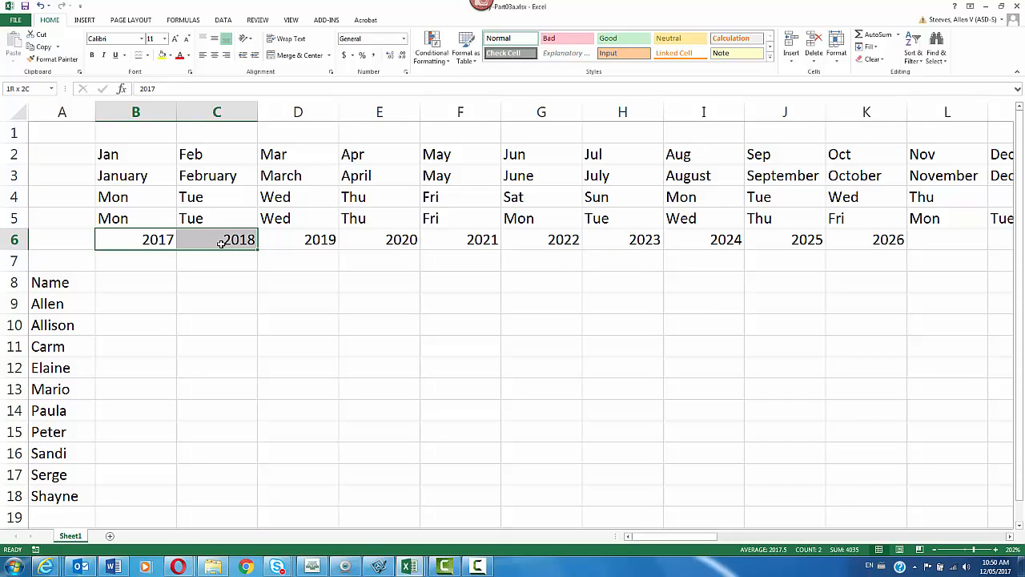
{"action": "left_click", "coordinate": [143, 262]}
{"action": "left_click_drag", "start_coordinate": [150, 241], "coordinate": [191, 238]}
- Enter 2017 in cell B7 and 2018 in cell C7
{"action": "left_click", "coordinate": [138, 262]}
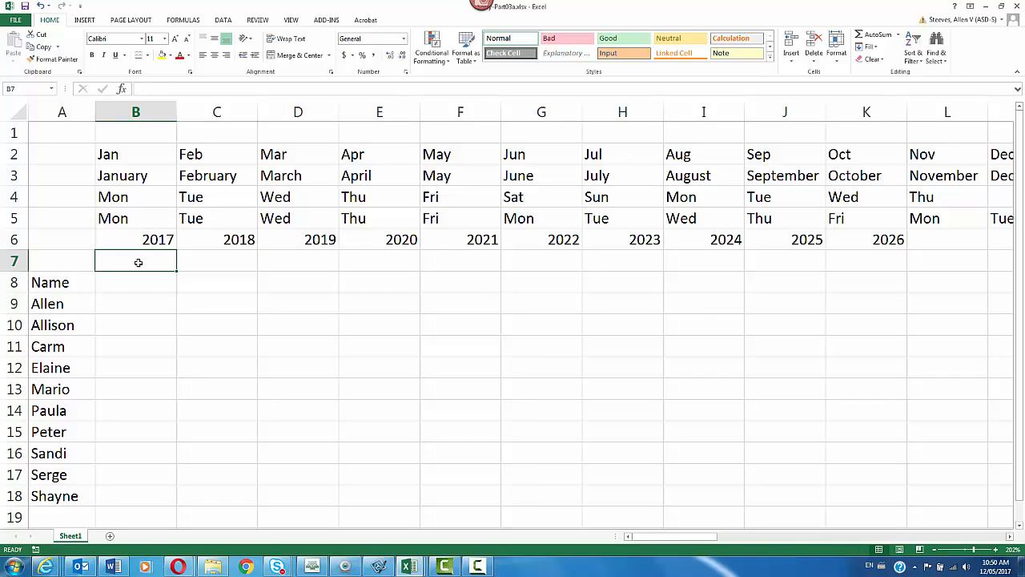
{"action": "type", "text": "20217"}
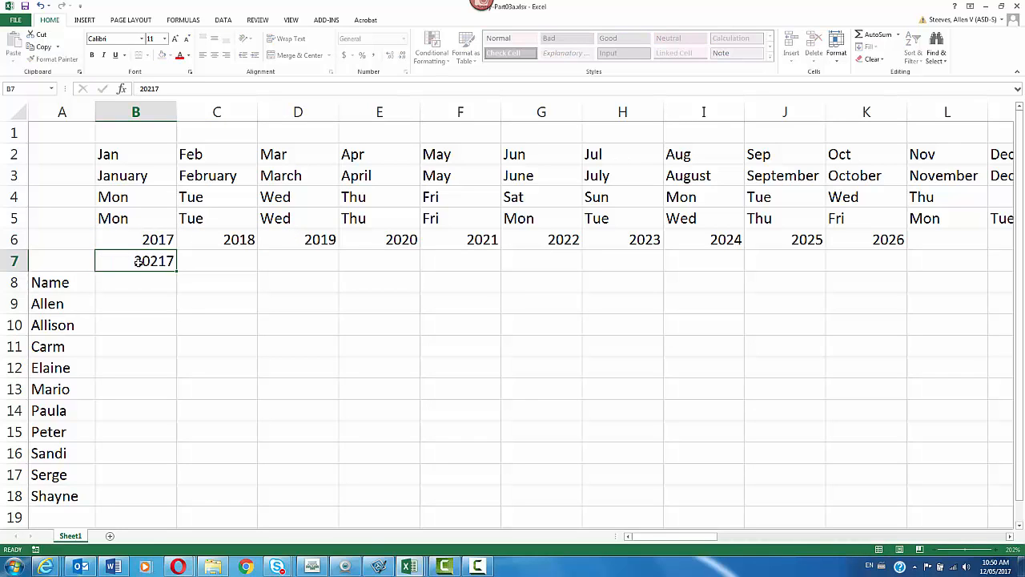
{"action": "key", "text": "Return"}
{"action": "left_click", "coordinate": [137, 262]}
{"action": "type", "text": "2017"}
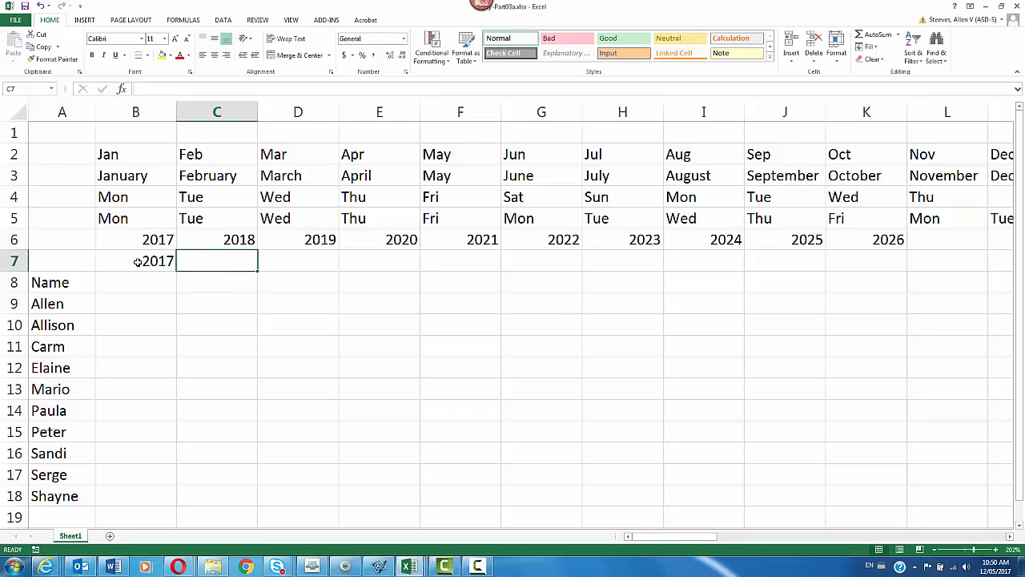
{"action": "type", "text": "2018"}
{"action": "key", "text": "Return"}
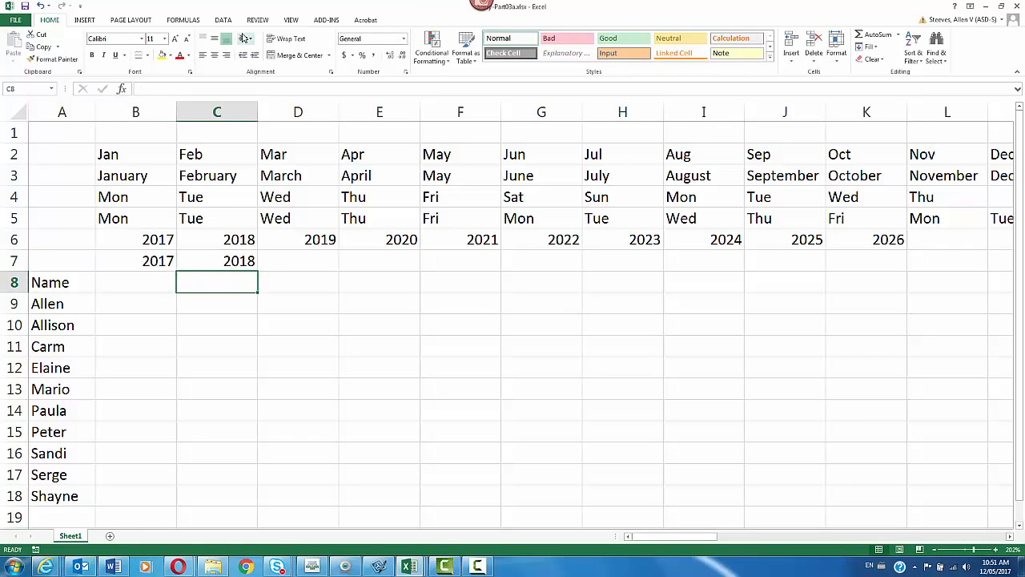
- Select B7:C7 and fill row 7 through L7 with repeating copies of 2017 and 2018 instead of a series
{"action": "left_click_drag", "start_coordinate": [154, 261], "coordinate": [216, 262]}
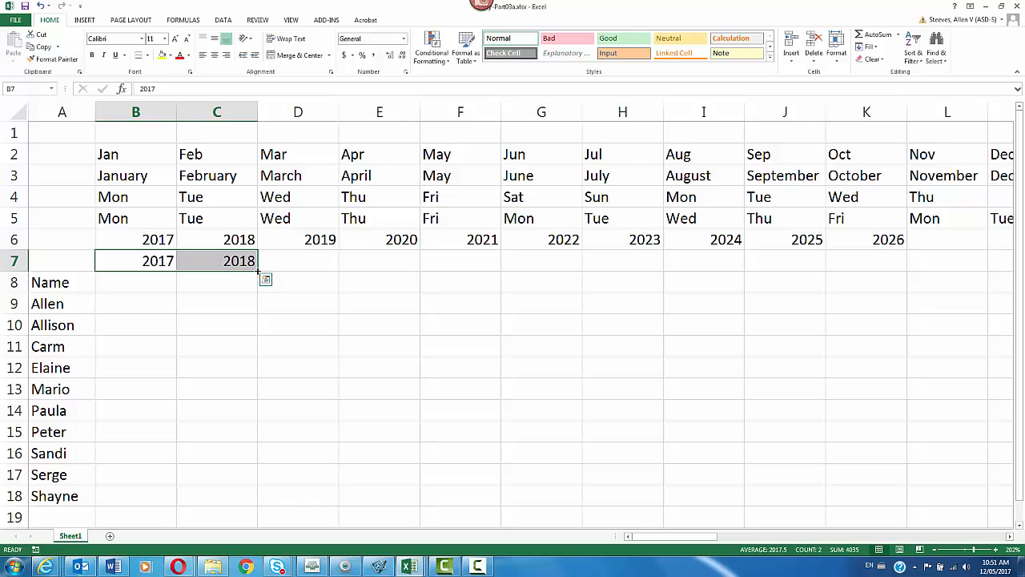
{"action": "left_click_drag", "start_coordinate": [258, 273], "coordinate": [399, 274]}
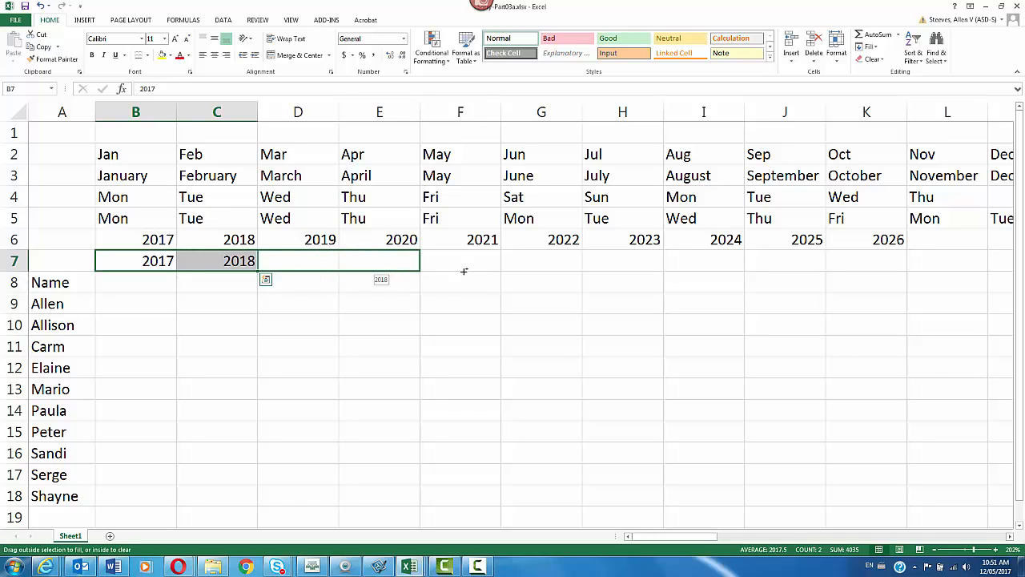
{"action": "left_click_drag", "start_coordinate": [464, 272], "coordinate": [959, 263]}
{"action": "left_click", "coordinate": [864, 286]}
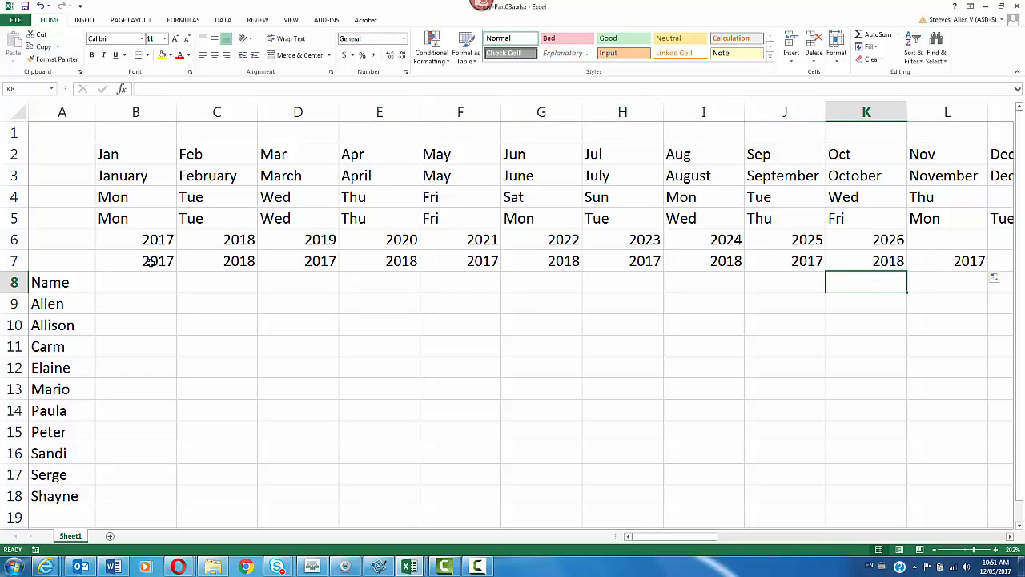
- Insert a blank row between the repeated years in row 7 and the Name heading
{"action": "left_click", "coordinate": [15, 282]}
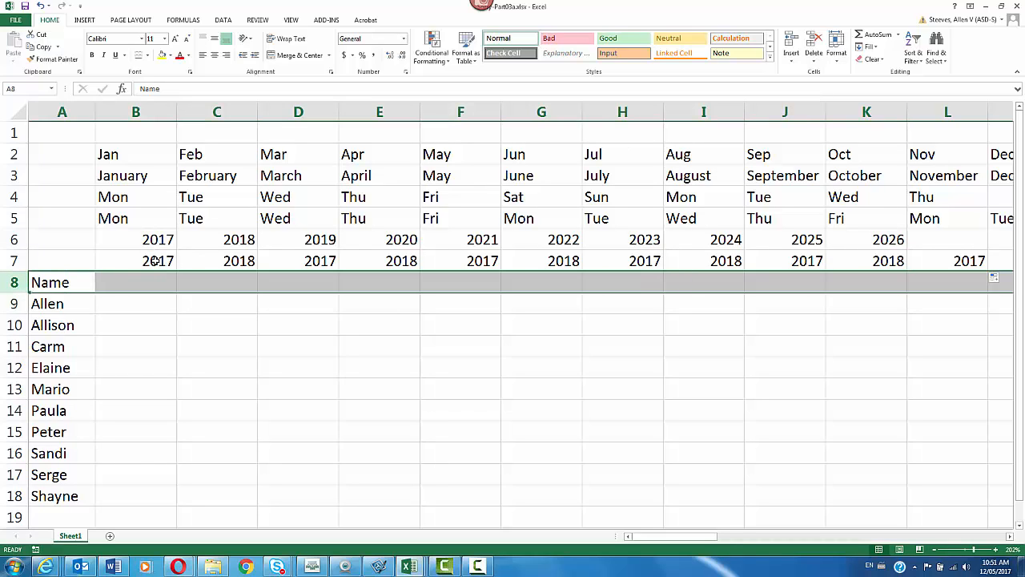
{"action": "right_click", "coordinate": [14, 282]}
{"action": "left_click", "coordinate": [47, 357]}
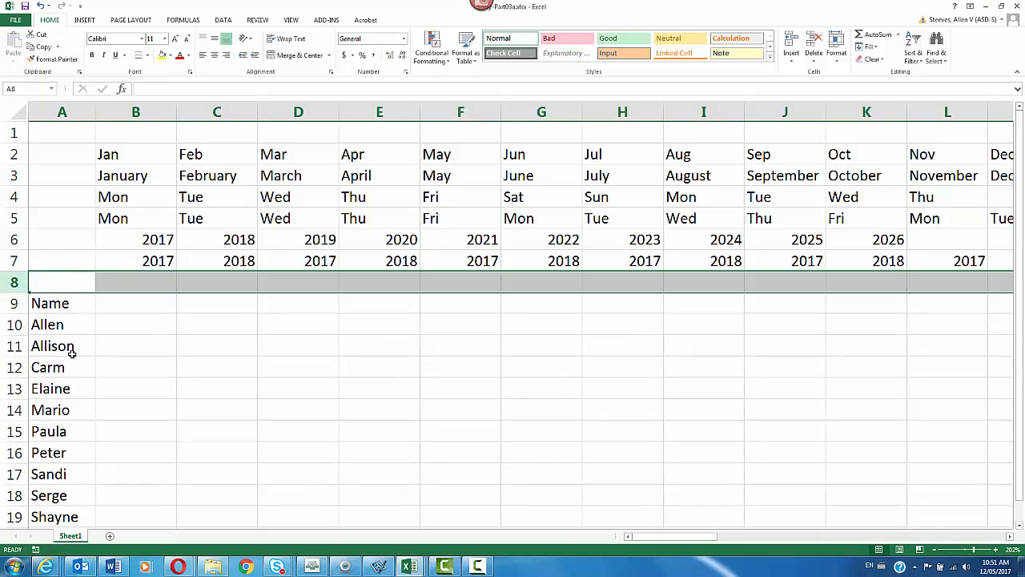
{"action": "left_click", "coordinate": [112, 350]}
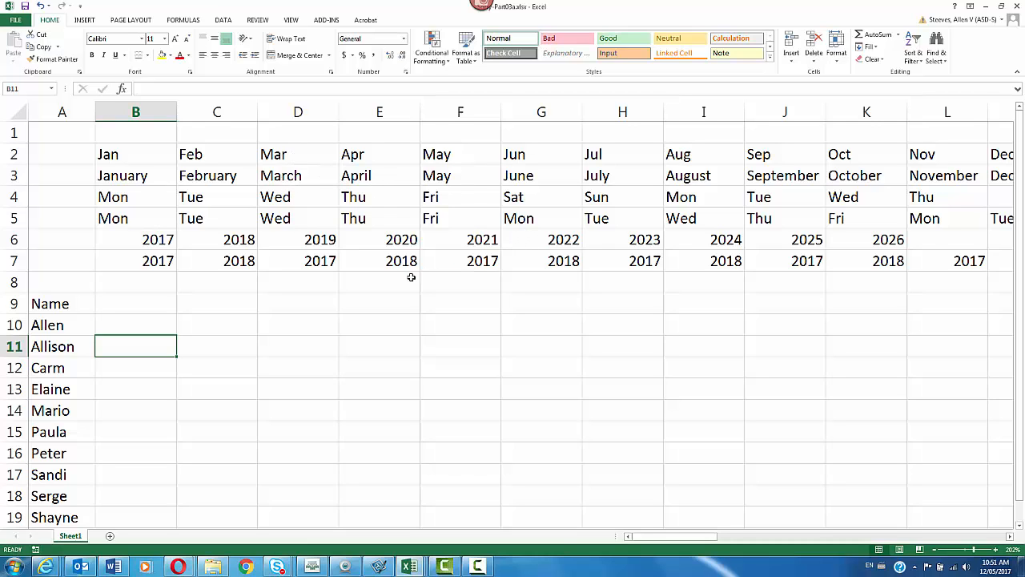
- Select the ten names in A10:A19 and fill the repeating list down column A through A61
{"action": "scroll", "coordinate": [415, 325], "scroll_direction": "down", "scroll_amount": 2}
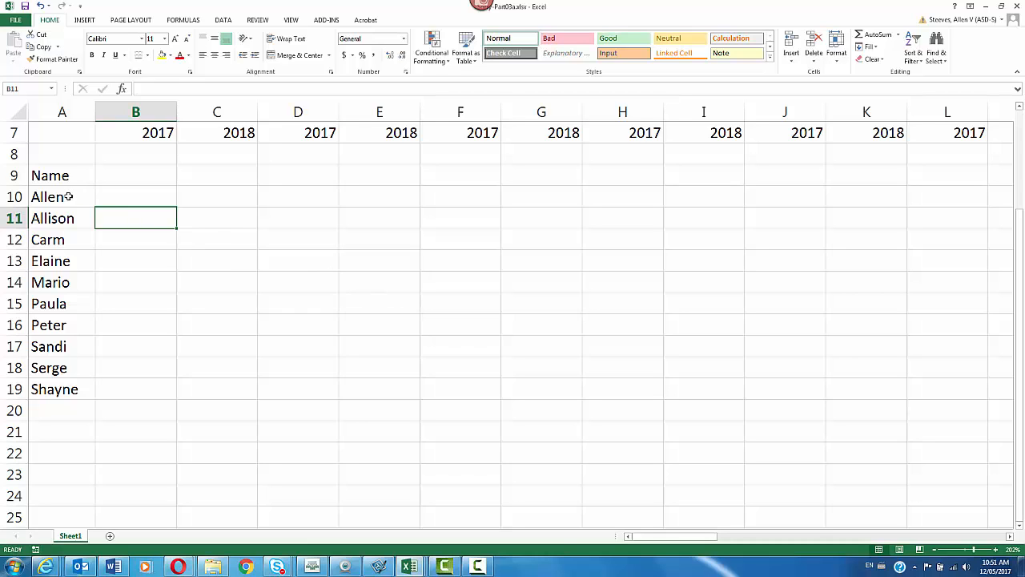
{"action": "left_click_drag", "start_coordinate": [69, 196], "coordinate": [61, 393]}
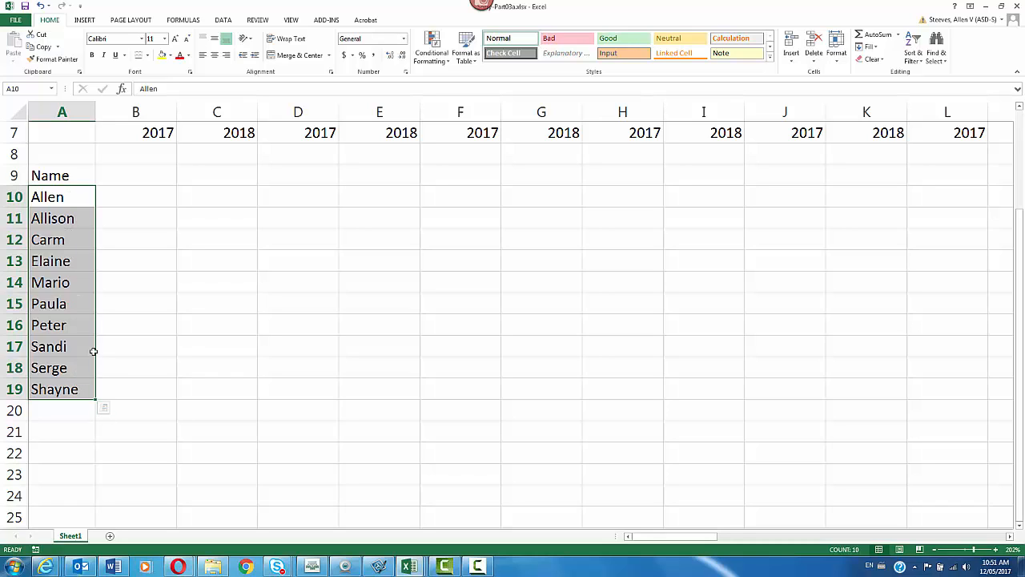
{"action": "left_click_drag", "start_coordinate": [56, 197], "coordinate": [70, 383]}
{"action": "scroll", "coordinate": [517, 395], "scroll_direction": "down", "scroll_amount": 3}
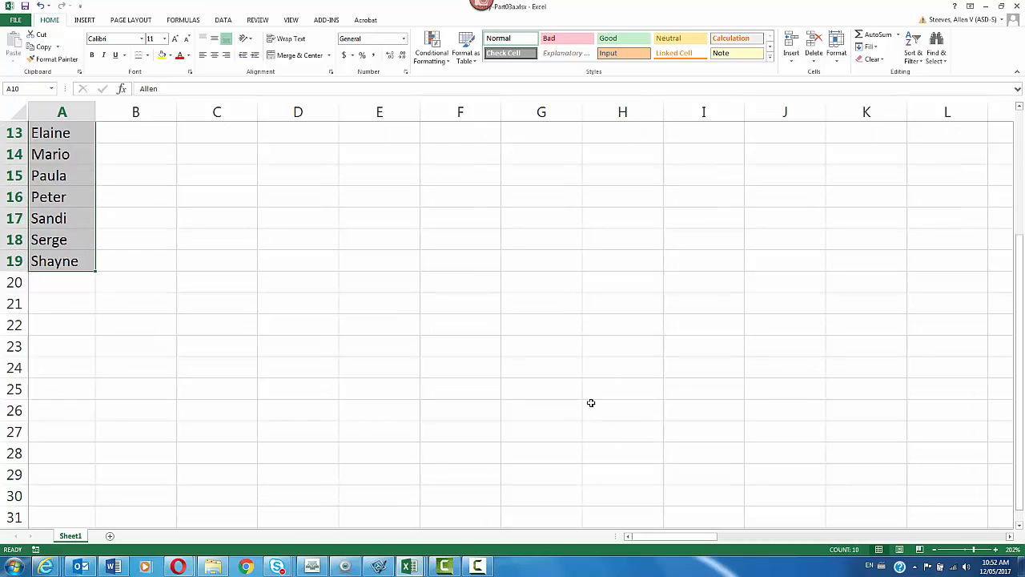
{"action": "scroll", "coordinate": [577, 398], "scroll_direction": "up", "scroll_amount": 1}
{"action": "scroll", "coordinate": [575, 397], "scroll_direction": "up", "scroll_amount": 2}
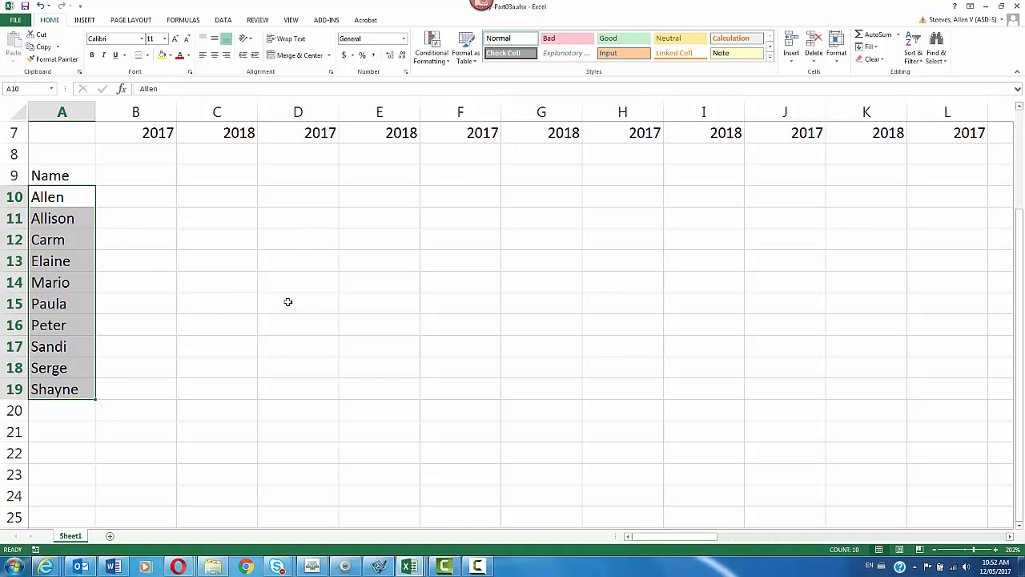
{"action": "scroll", "coordinate": [125, 341], "scroll_direction": "down", "scroll_amount": 1}
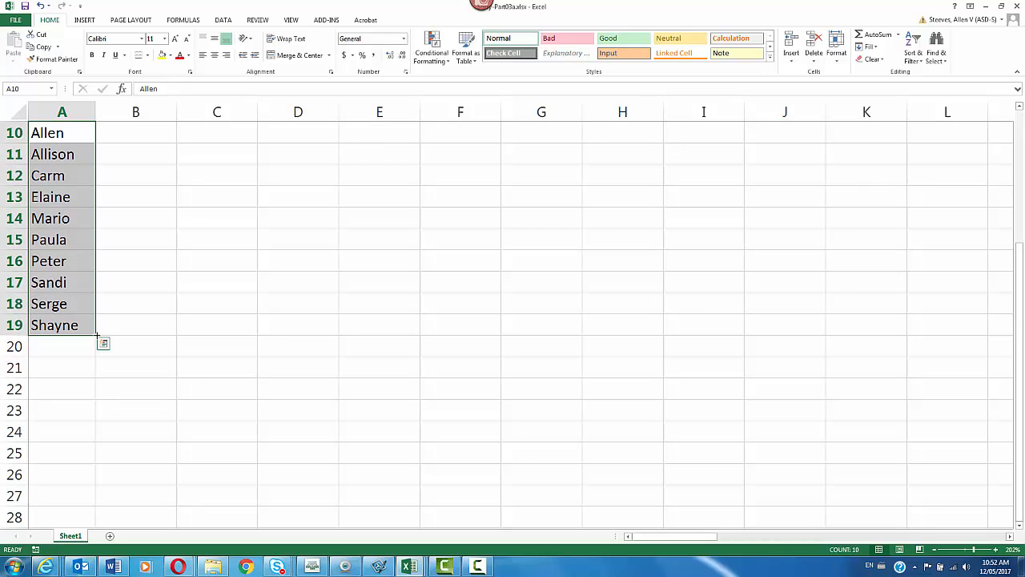
{"action": "left_click_drag", "start_coordinate": [96, 334], "coordinate": [101, 506]}
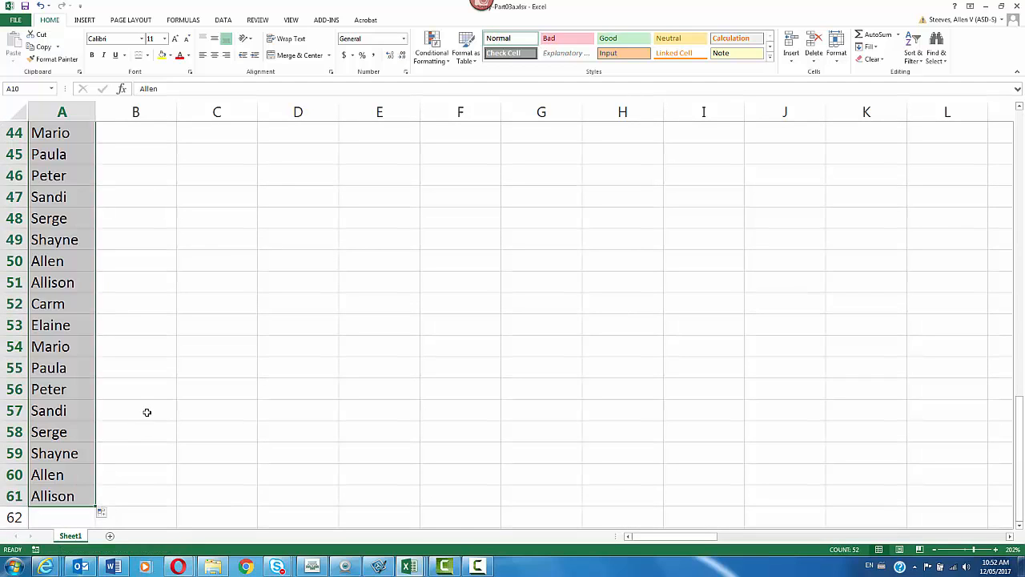
{"action": "scroll", "coordinate": [144, 412], "scroll_direction": "up", "scroll_amount": 13}
{"action": "scroll", "coordinate": [141, 411], "scroll_direction": "down", "scroll_amount": 2}
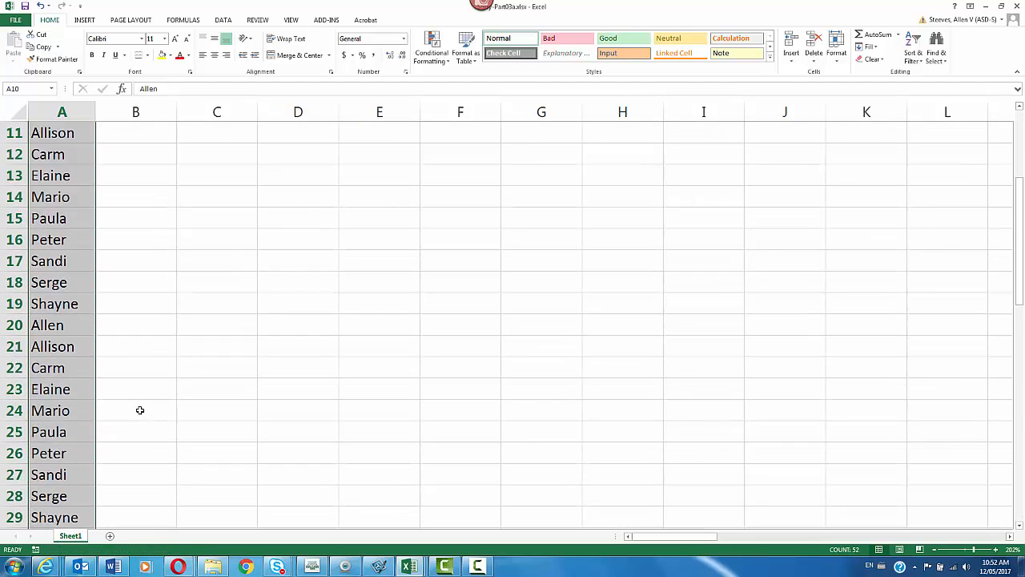
{"action": "scroll", "coordinate": [139, 410], "scroll_direction": "up", "scroll_amount": 3}
{"action": "left_click", "coordinate": [171, 324]}
{"action": "left_click", "coordinate": [201, 322]}
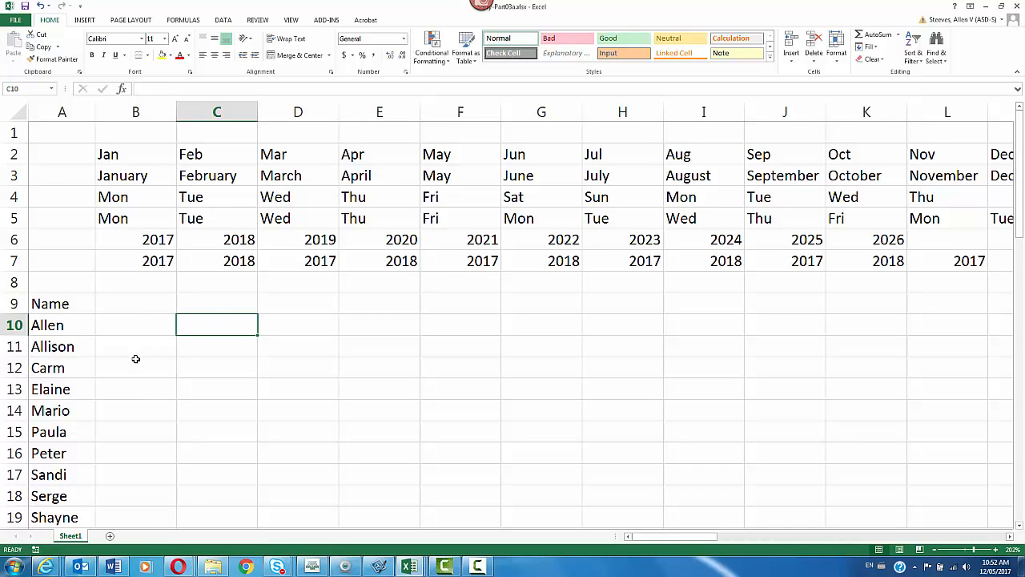
- Select the names in A10:A19 and fill them across columns B through G
{"action": "scroll", "coordinate": [120, 337], "scroll_direction": "down", "scroll_amount": 2}
{"action": "left_click_drag", "start_coordinate": [68, 208], "coordinate": [619, 404]}
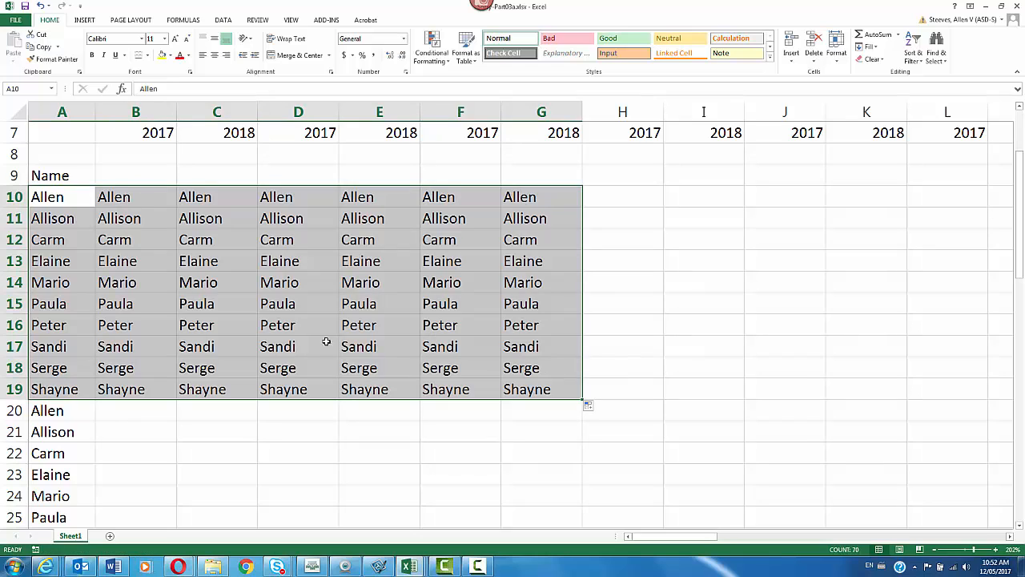
{"action": "left_click", "coordinate": [556, 407]}
{"action": "scroll", "coordinate": [82, 425], "scroll_direction": "down", "scroll_amount": 3}
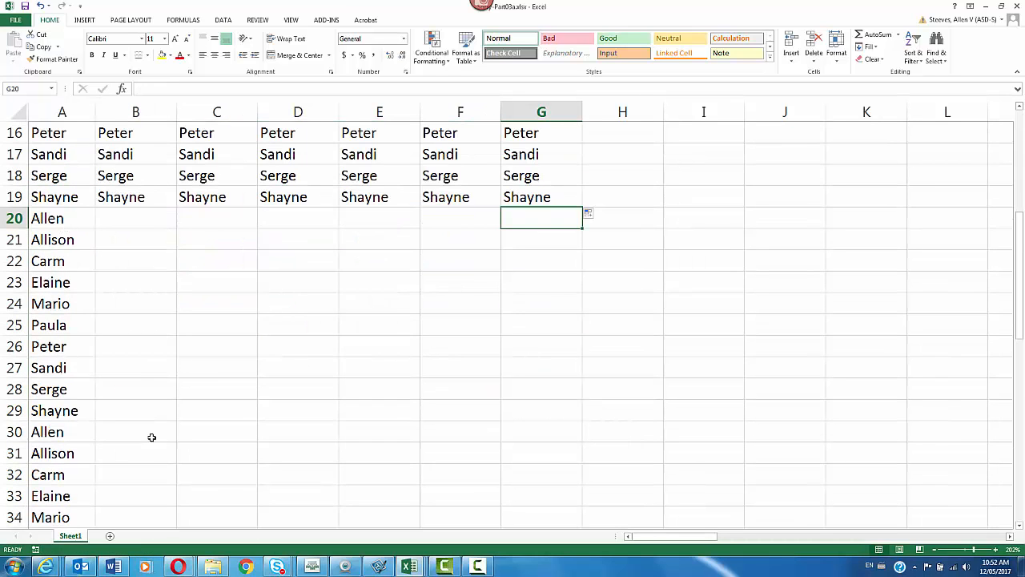
{"action": "scroll", "coordinate": [152, 331], "scroll_direction": "up", "scroll_amount": 5}
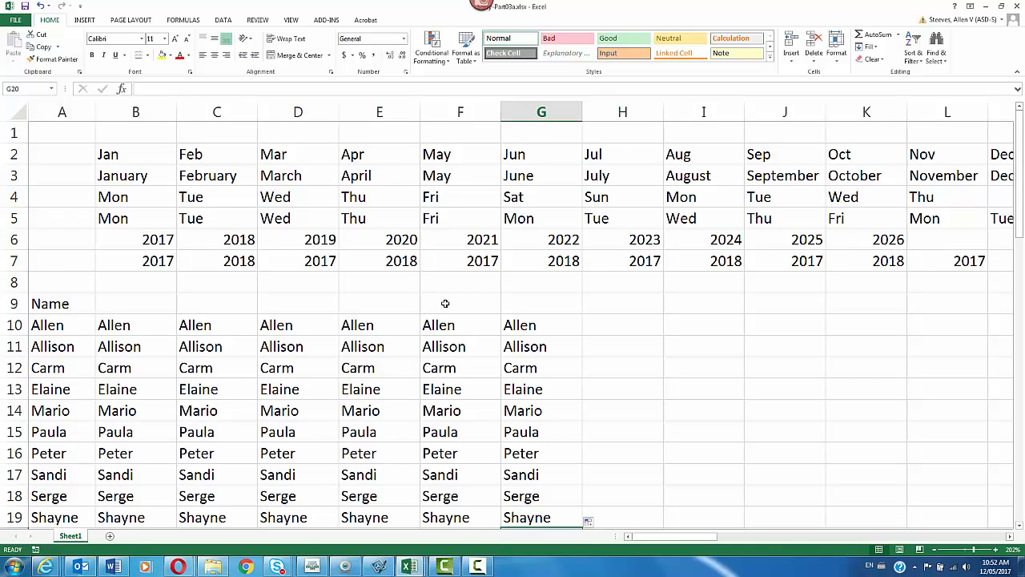
{"action": "left_click", "coordinate": [383, 282]}
{"action": "left_click", "coordinate": [382, 238]}
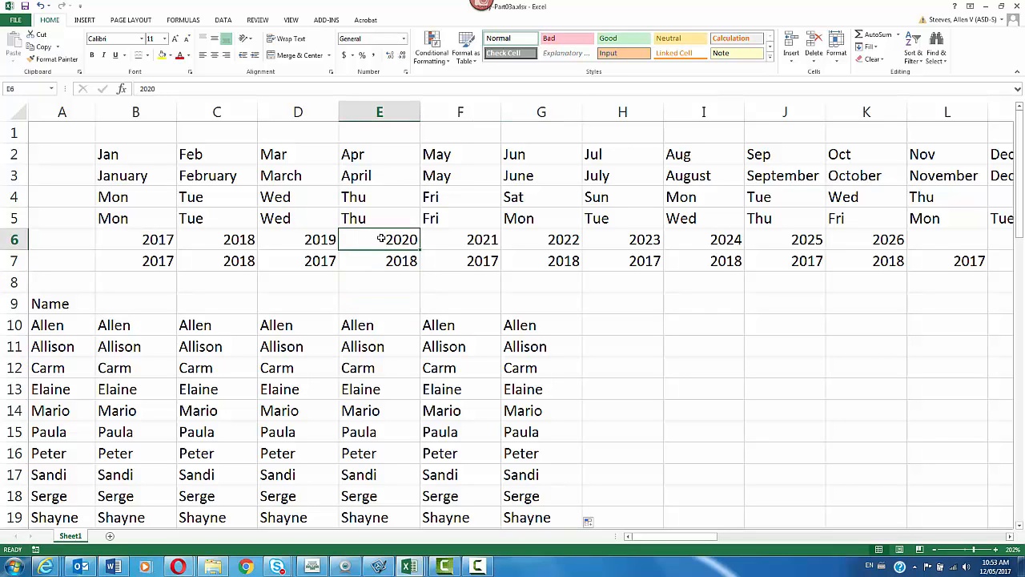